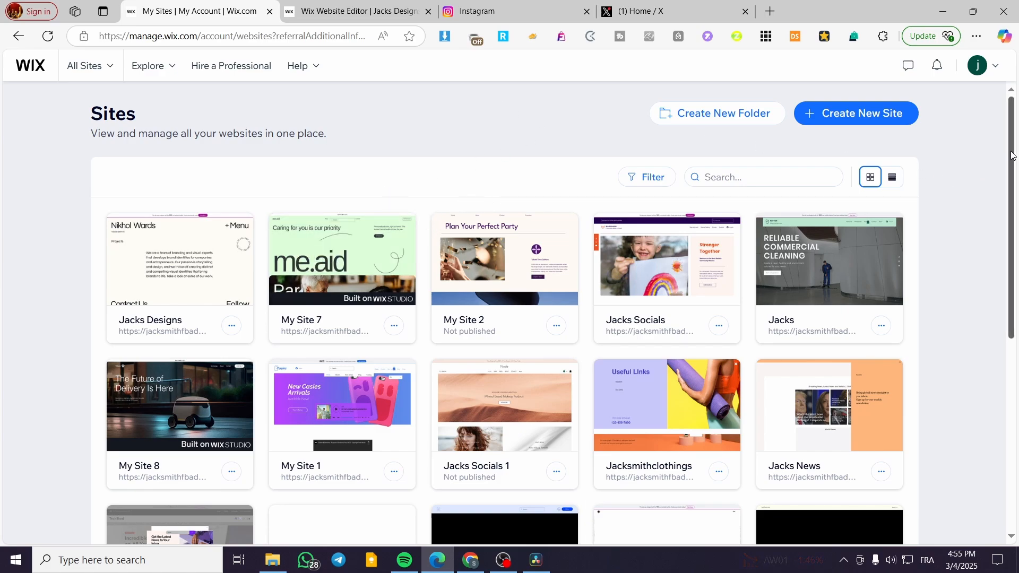
# - Open the Jacks Designs site from the list of sites for editing
pyautogui.moveTo(1012, 164); pyautogui.dragTo(1009, 90)
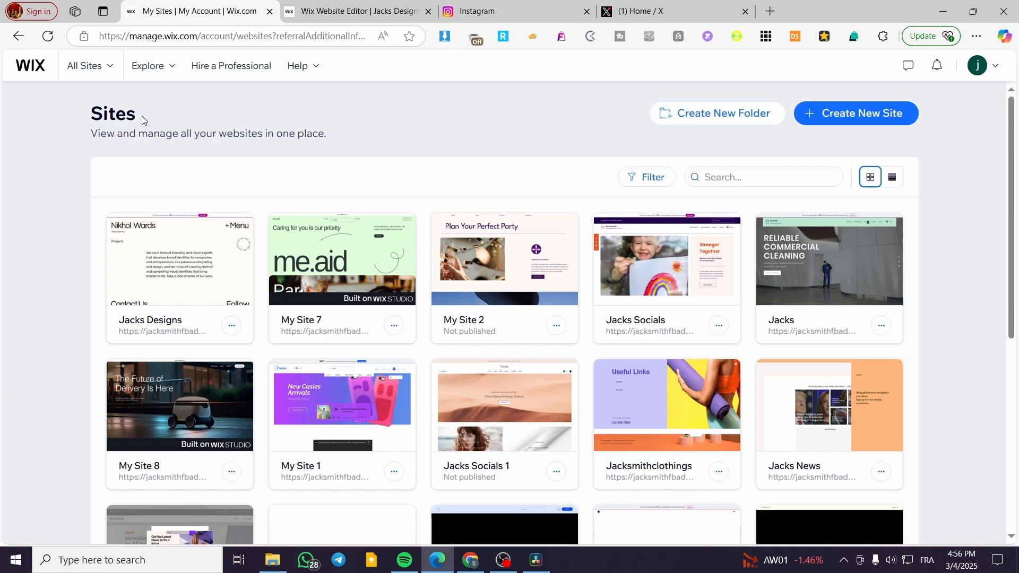
pyautogui.moveTo(142, 115); pyautogui.dragTo(69, 122)
pyautogui.click(282, 120)
pyautogui.scroll(-2, 666, 288)
pyautogui.scroll(2, 666, 288)
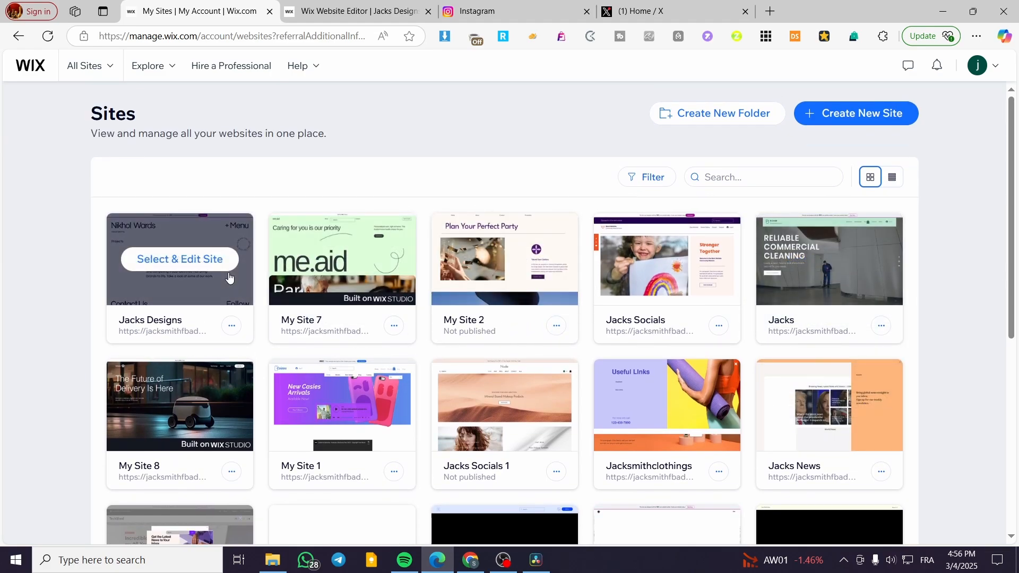
pyautogui.click(203, 268)
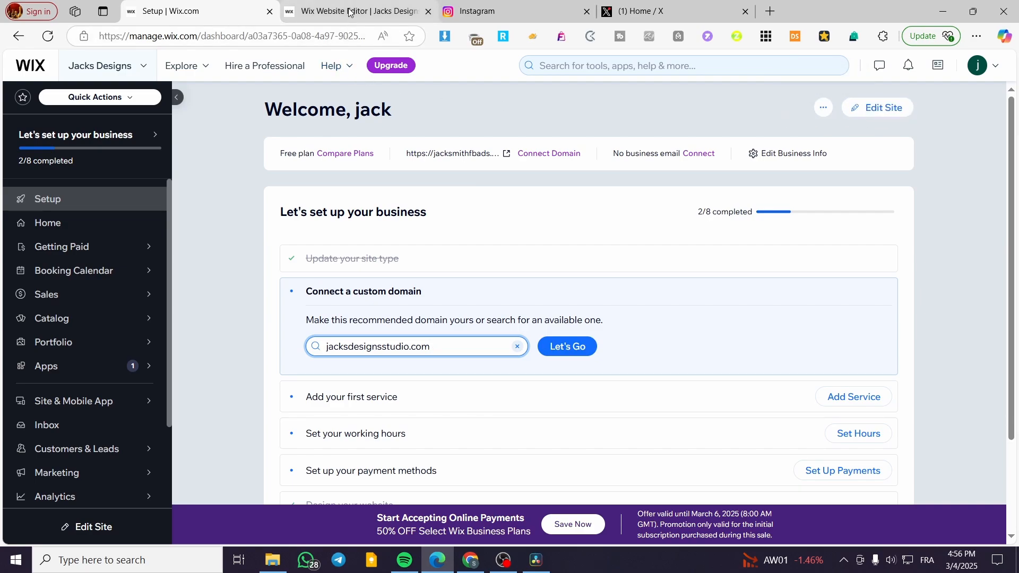
# - Switch to the site editor and look over the layout of the Projects page
pyautogui.moveTo(350, 11)
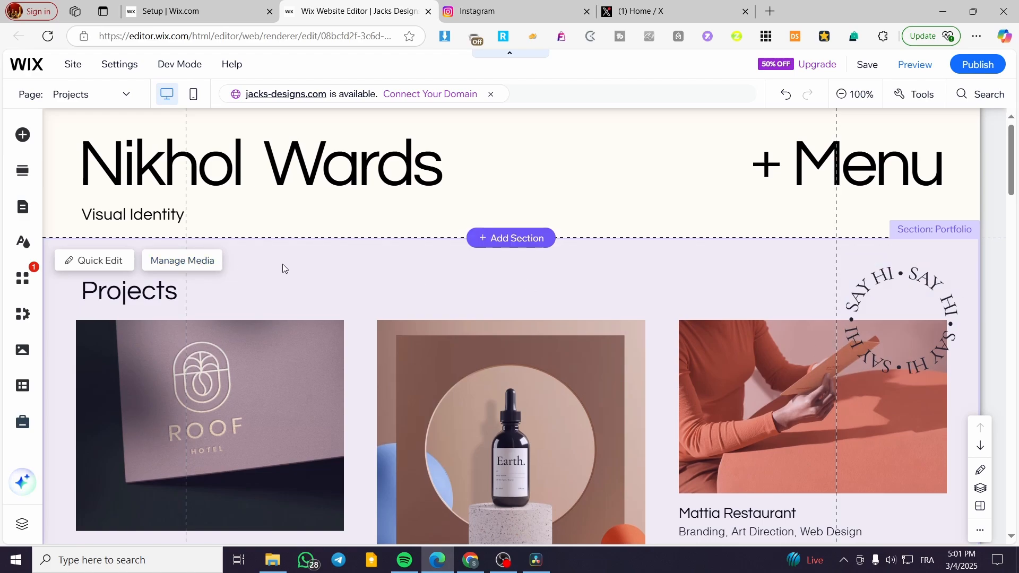
pyautogui.scroll(-7, 282, 266)
pyautogui.scroll(8, 509, 325)
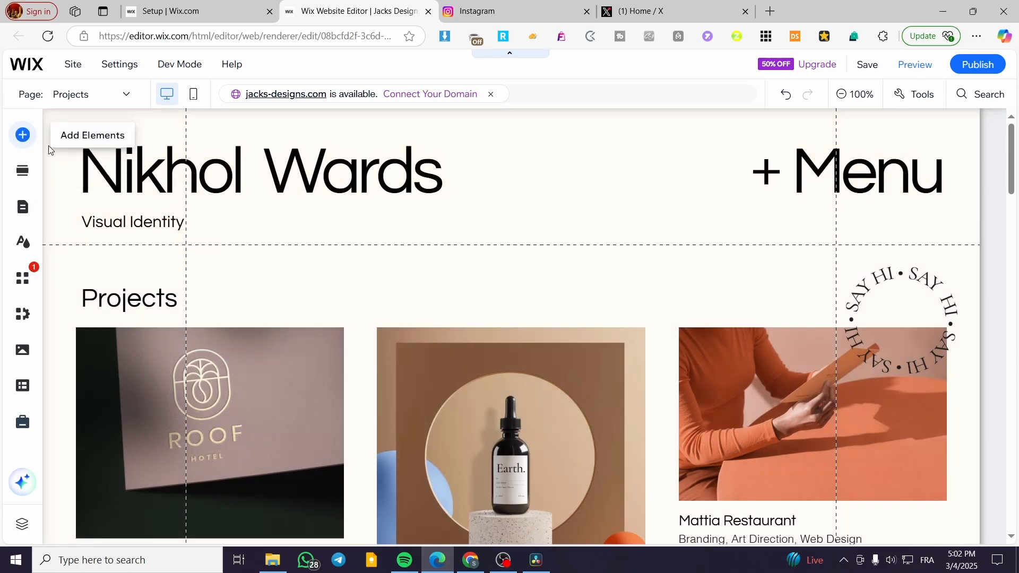
pyautogui.scroll(-10, 629, 323)
pyautogui.scroll(10, 632, 325)
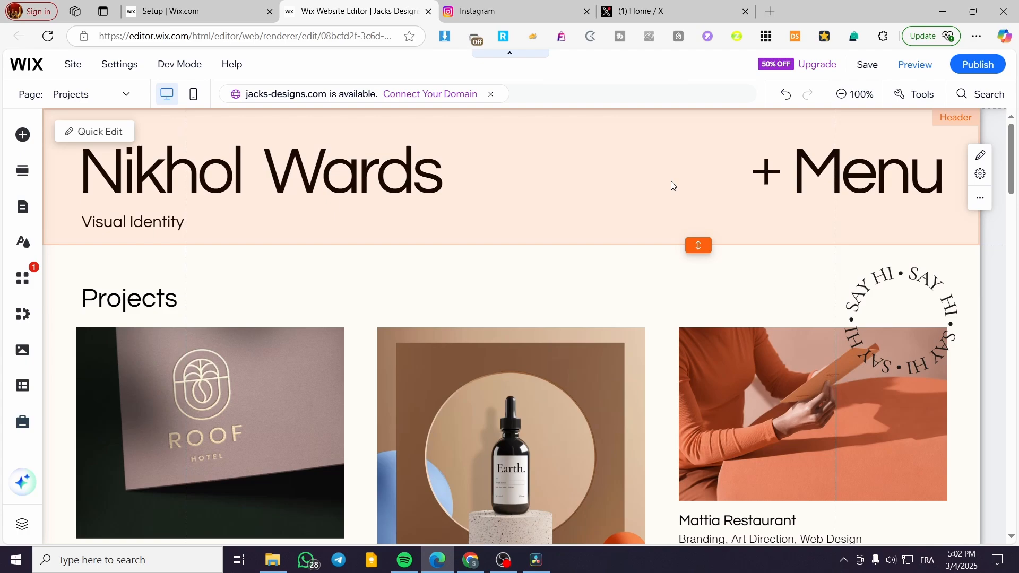
# - Check the header's Quick Edit fields and the extra options there, and close Quick Edit
pyautogui.click(672, 186)
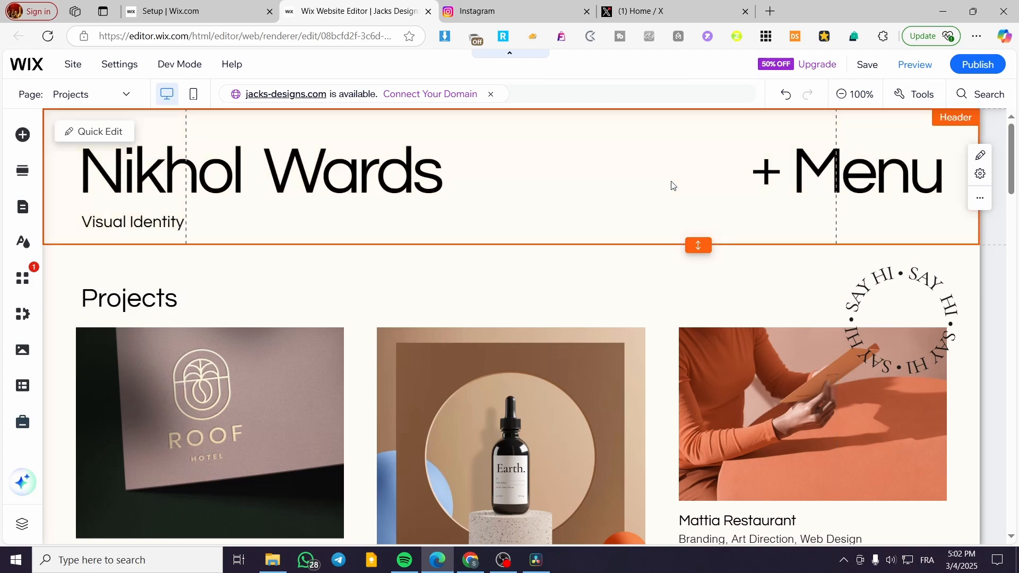
pyautogui.click(107, 140)
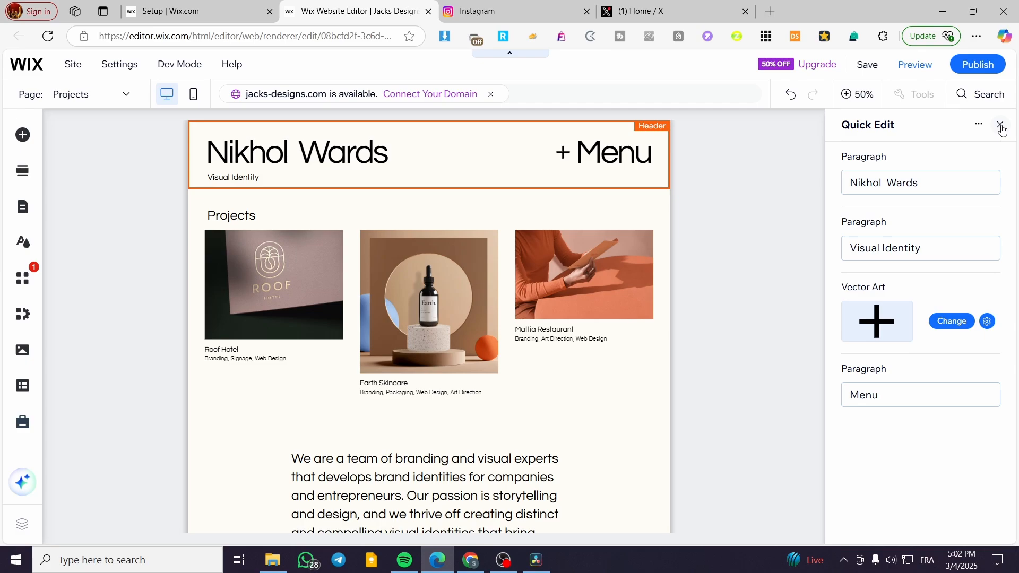
pyautogui.click(979, 125)
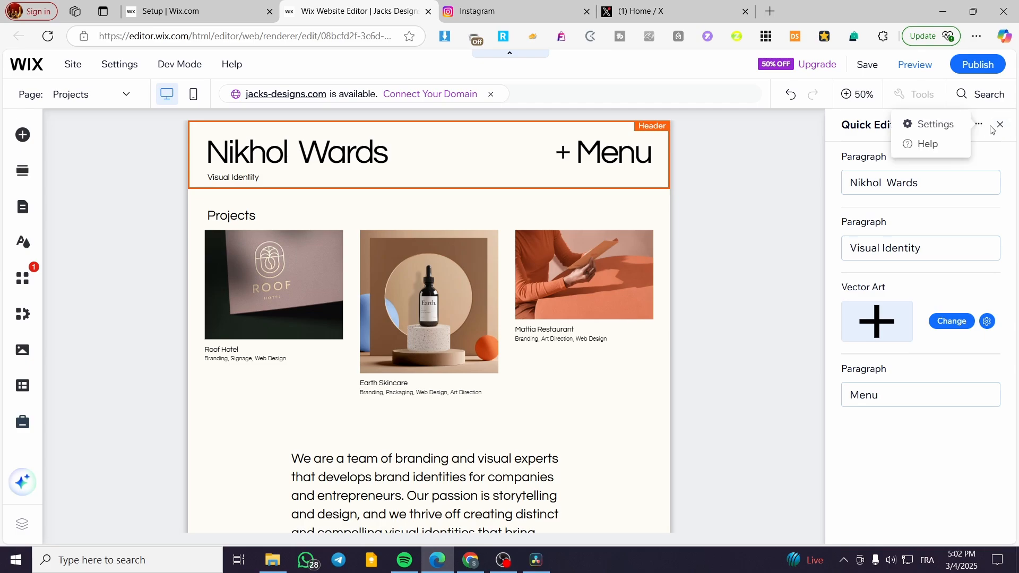
pyautogui.click(999, 128)
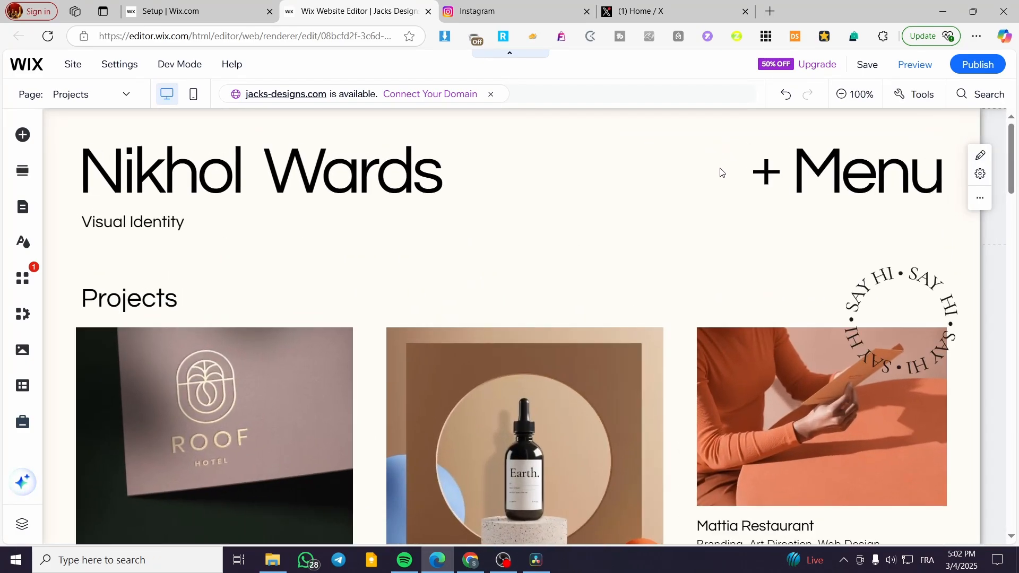
# - Browse the categories of addable elements and bring up the Social elements
pyautogui.click(501, 233)
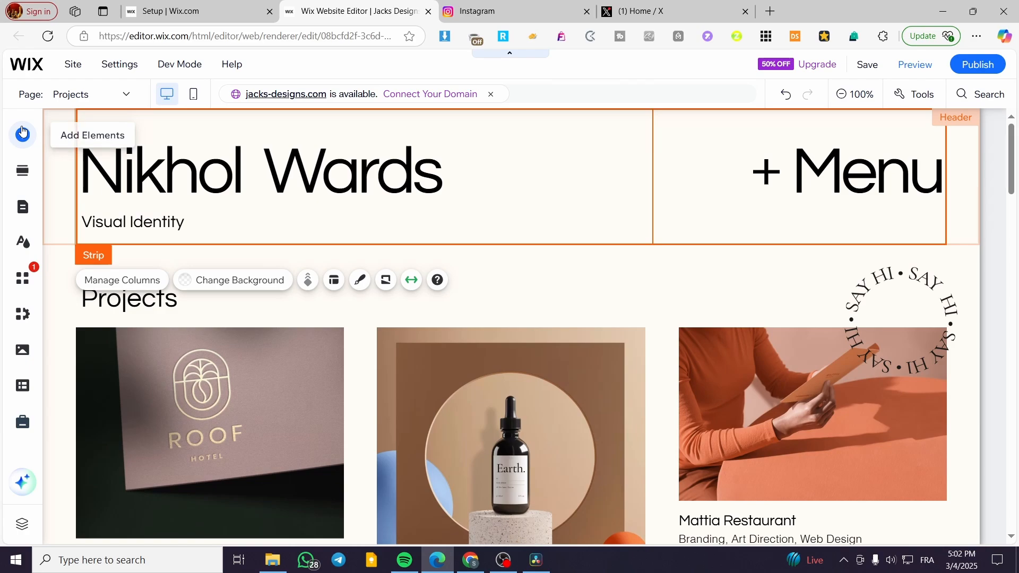
pyautogui.click(23, 134)
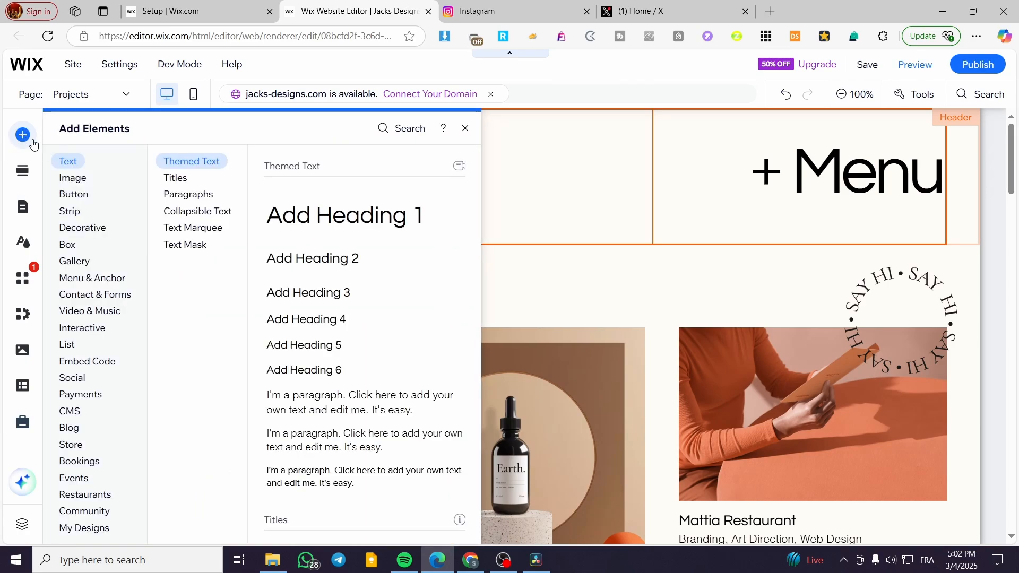
pyautogui.click(91, 326)
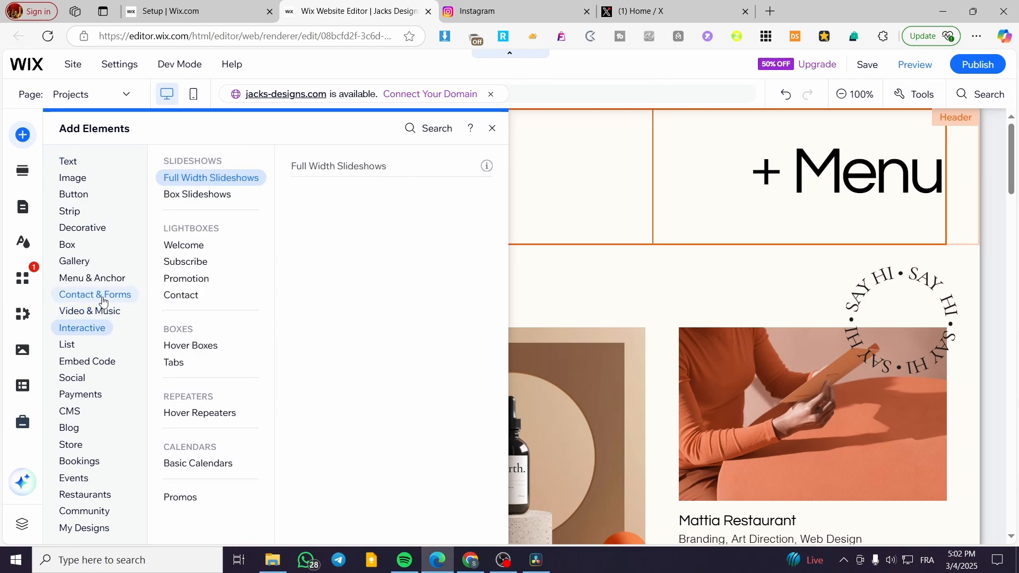
pyautogui.click(102, 297)
pyautogui.click(102, 310)
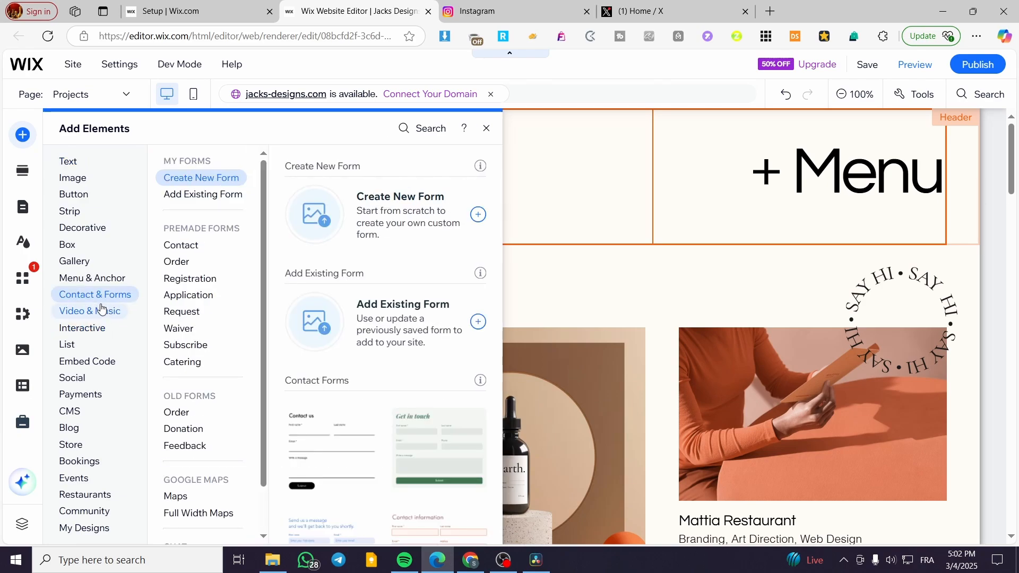
pyautogui.click(101, 326)
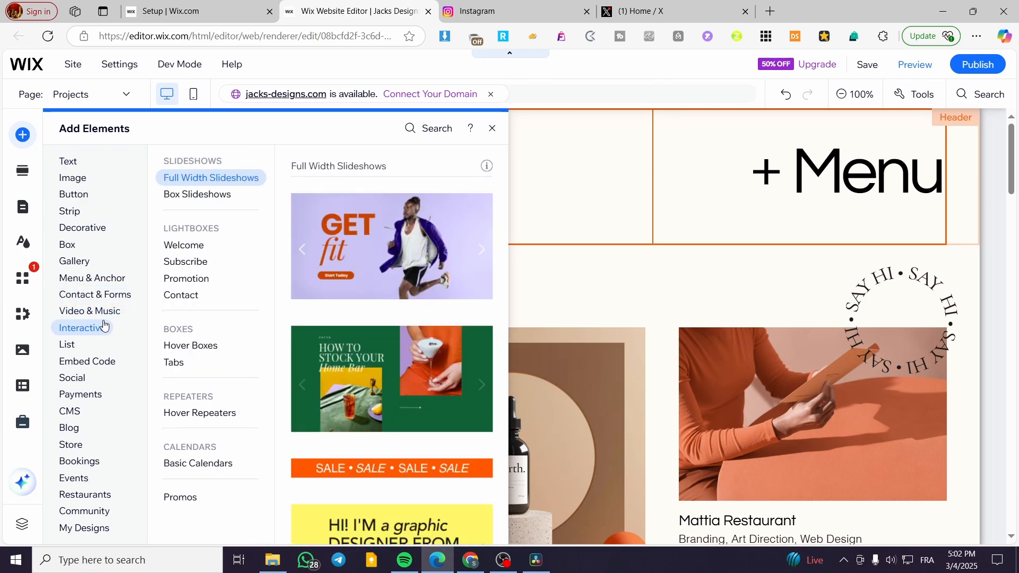
pyautogui.click(80, 391)
pyautogui.click(81, 382)
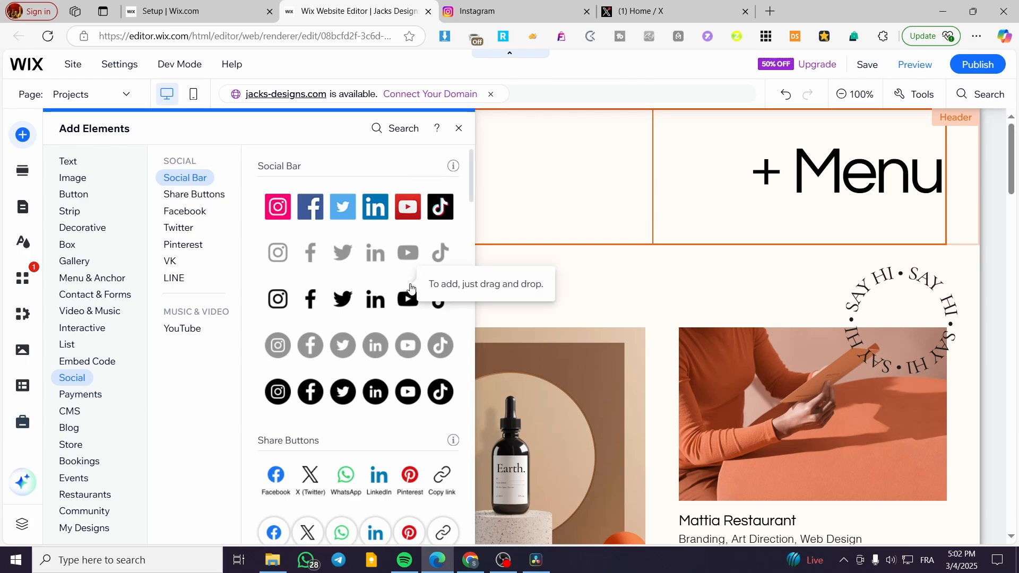
# - Examine the available social elements, including Share Buttons, Facebook, Twitter, Pinterest, VK and LINE
pyautogui.scroll(-1, 366, 233)
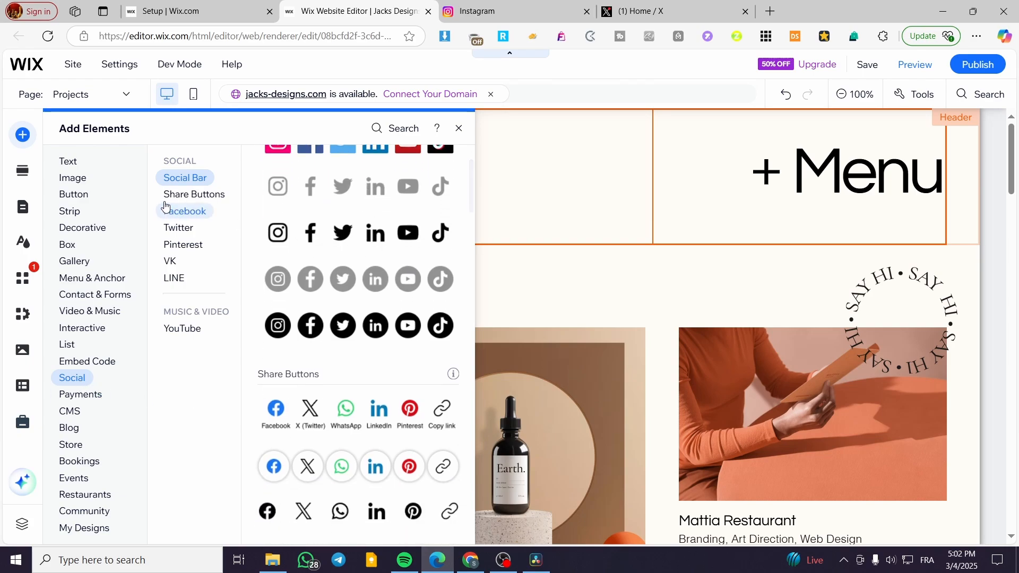
pyautogui.click(193, 196)
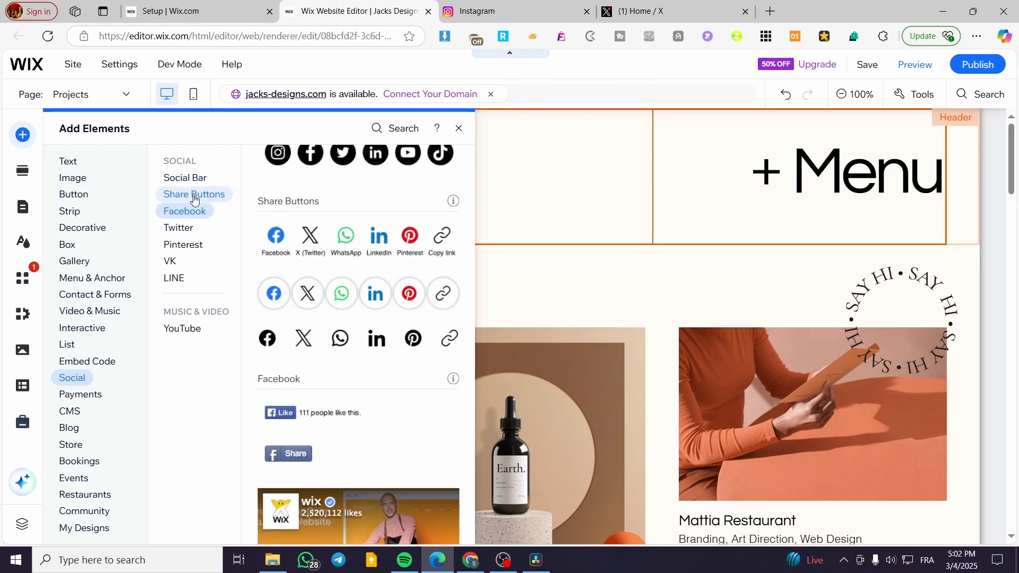
pyautogui.click(190, 211)
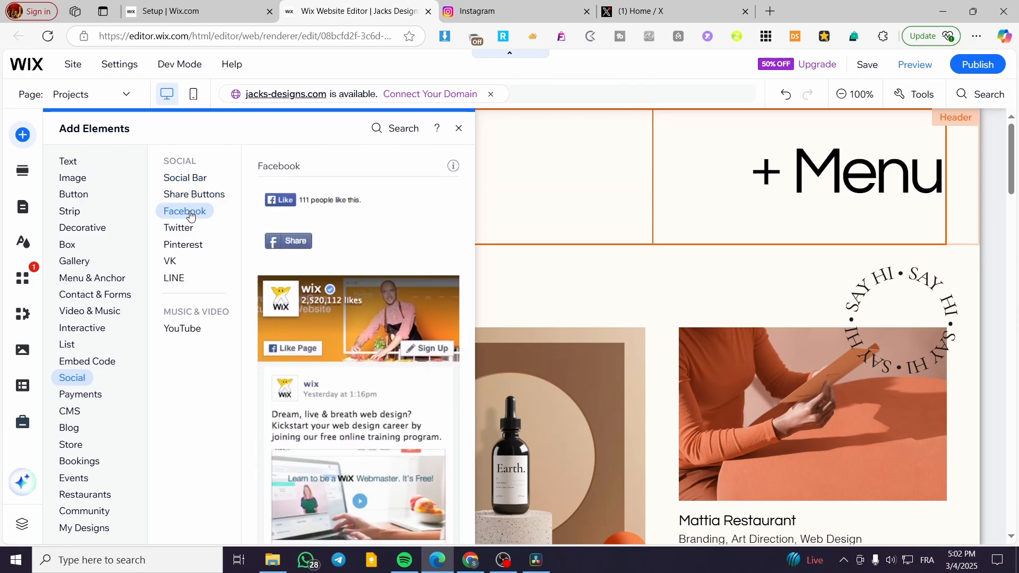
pyautogui.click(195, 177)
pyautogui.click(191, 230)
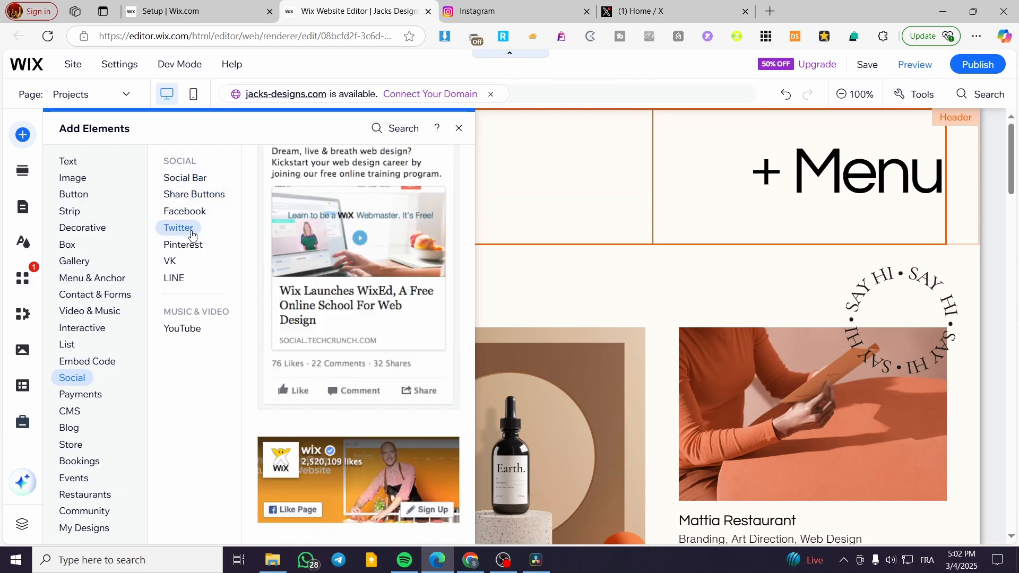
pyautogui.click(192, 245)
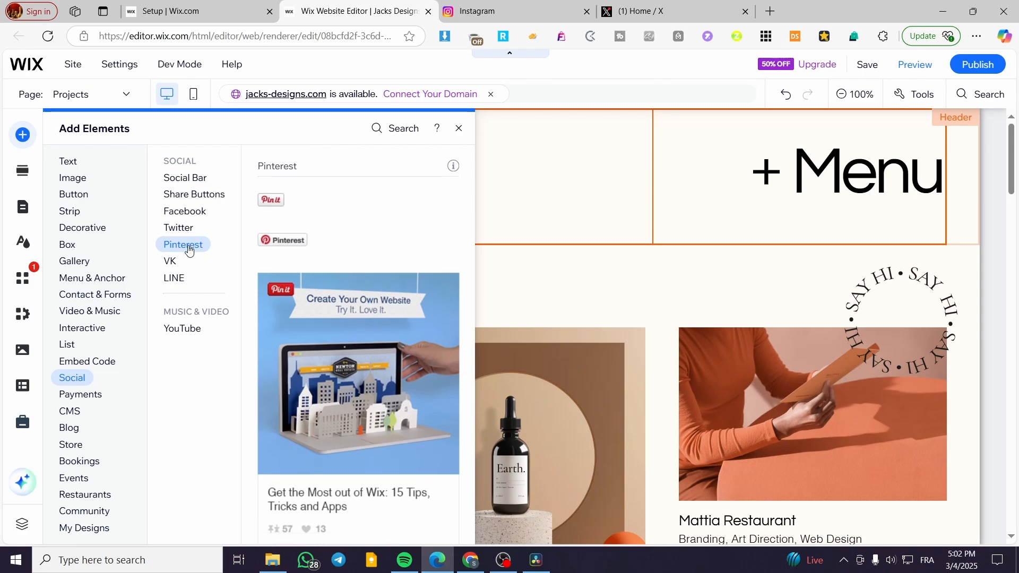
pyautogui.click(181, 263)
pyautogui.click(172, 276)
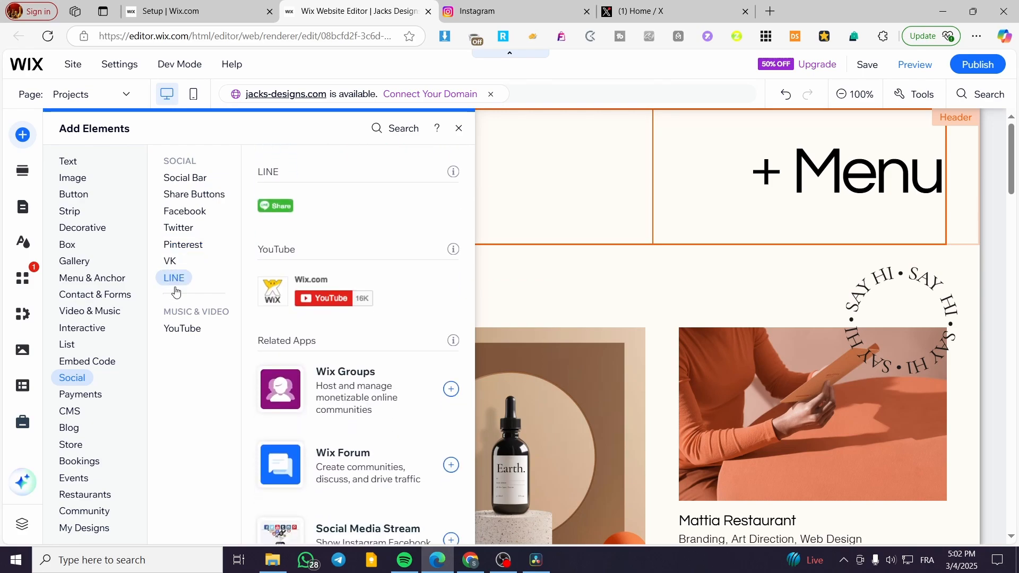
# - Add the coloured square-icon Social Bar to the header and place it between the site title and the Menu text
pyautogui.click(195, 178)
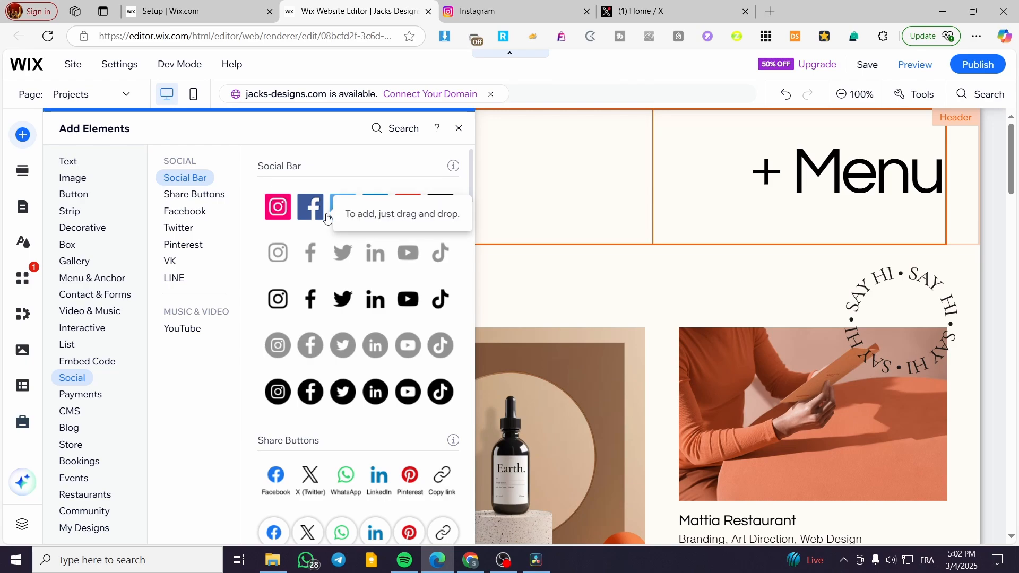
pyautogui.moveTo(327, 217); pyautogui.dragTo(541, 182)
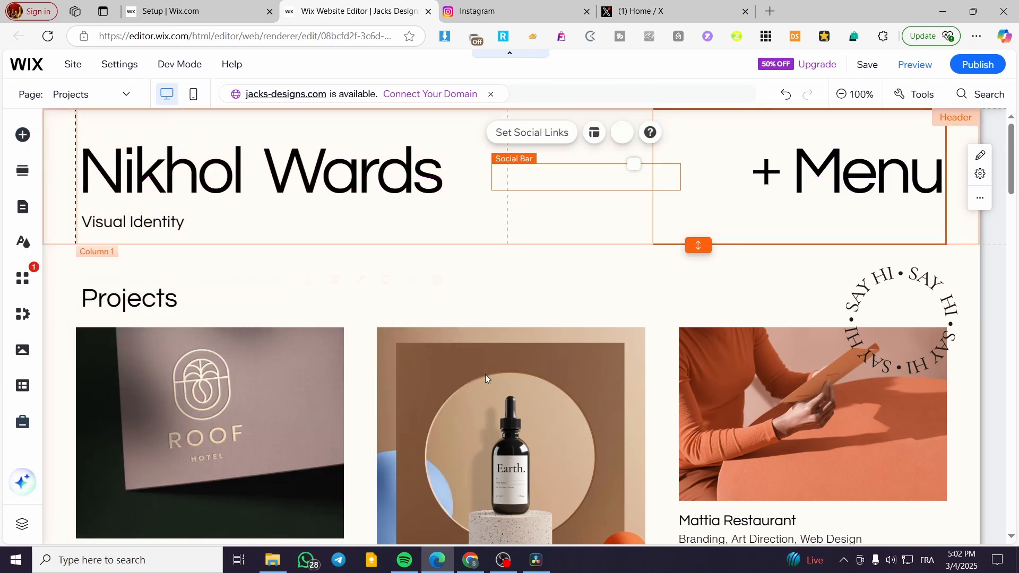
pyautogui.click(679, 195)
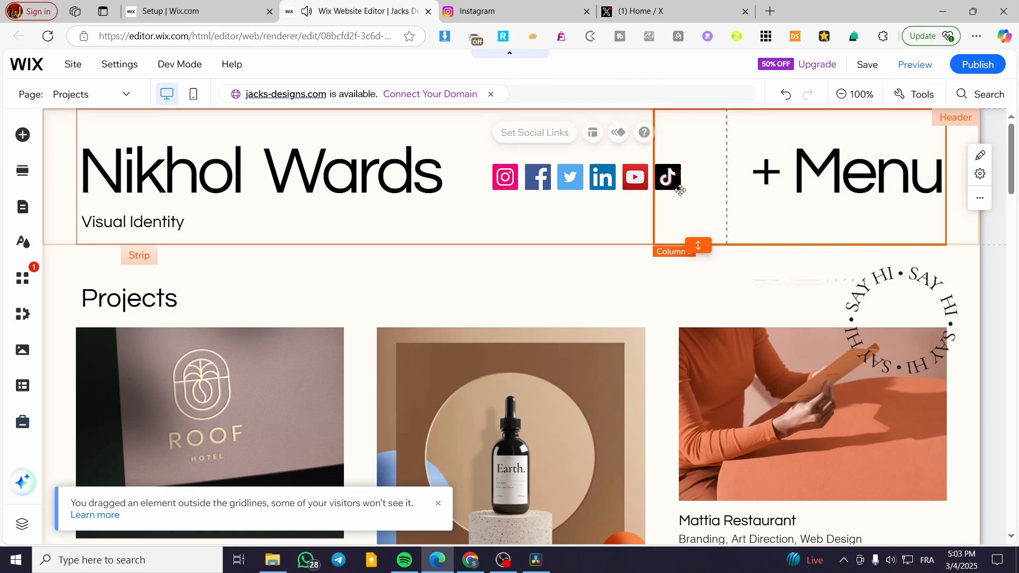
pyautogui.moveTo(567, 187); pyautogui.dragTo(593, 195)
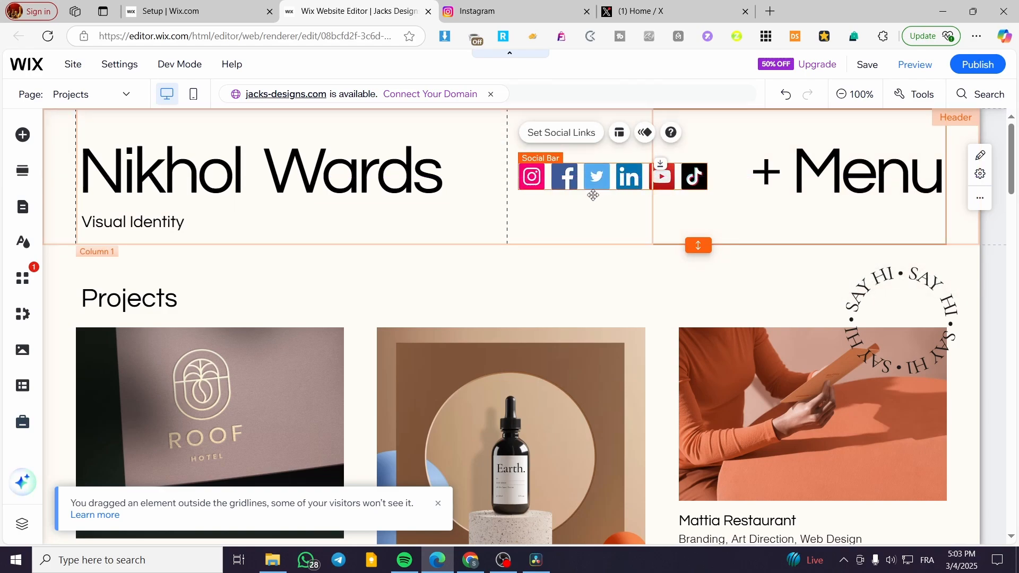
# - Open the Social Bar's link settings and check the options for how new icons are added
pyautogui.click(581, 137)
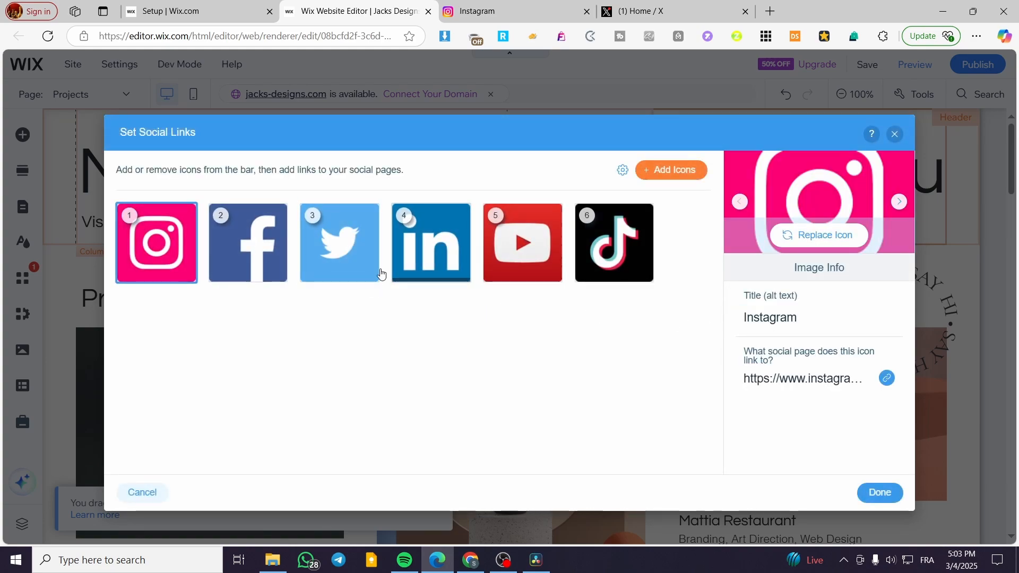
pyautogui.moveTo(170, 259)
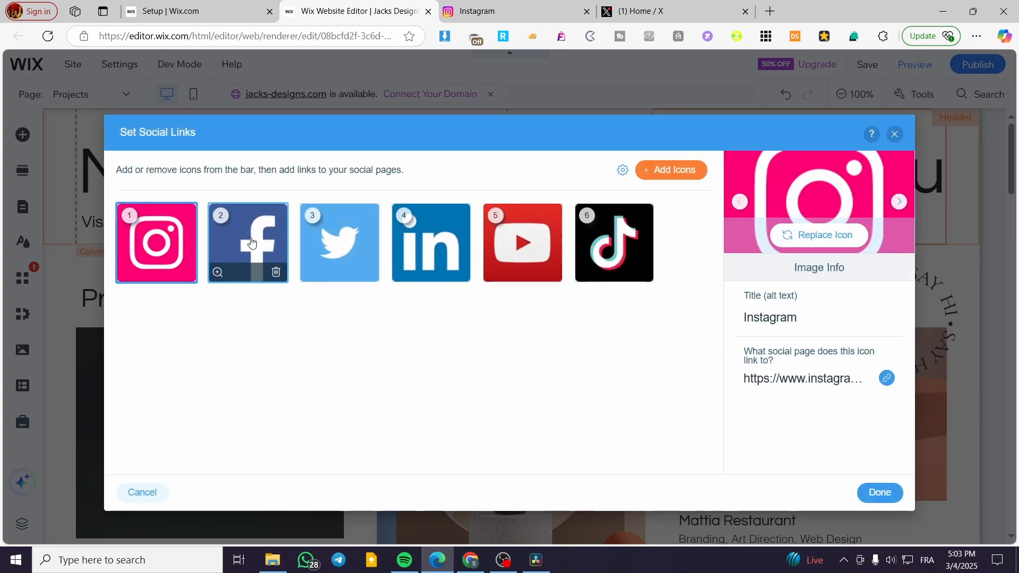
pyautogui.click(438, 242)
pyautogui.click(181, 263)
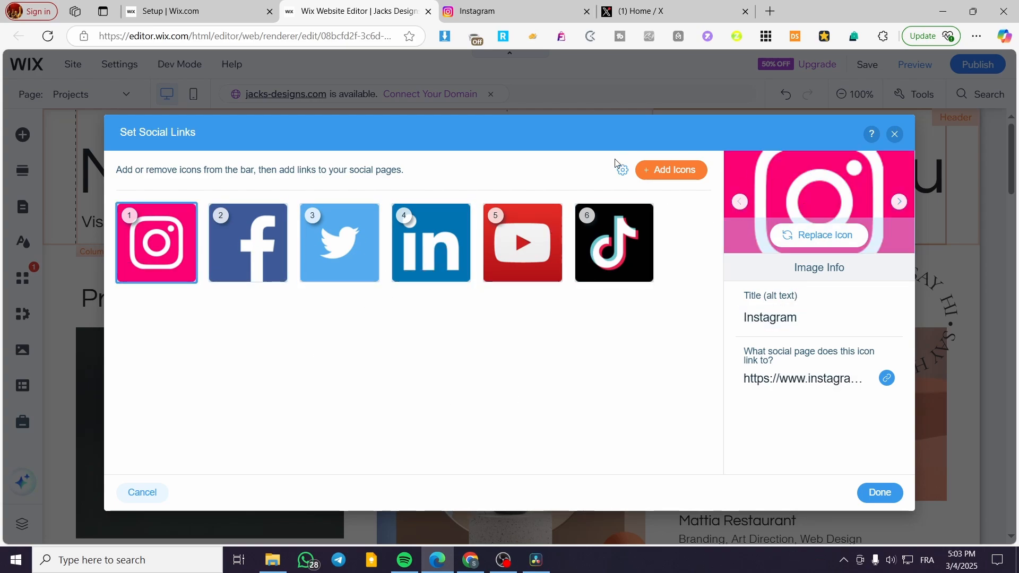
pyautogui.click(622, 173)
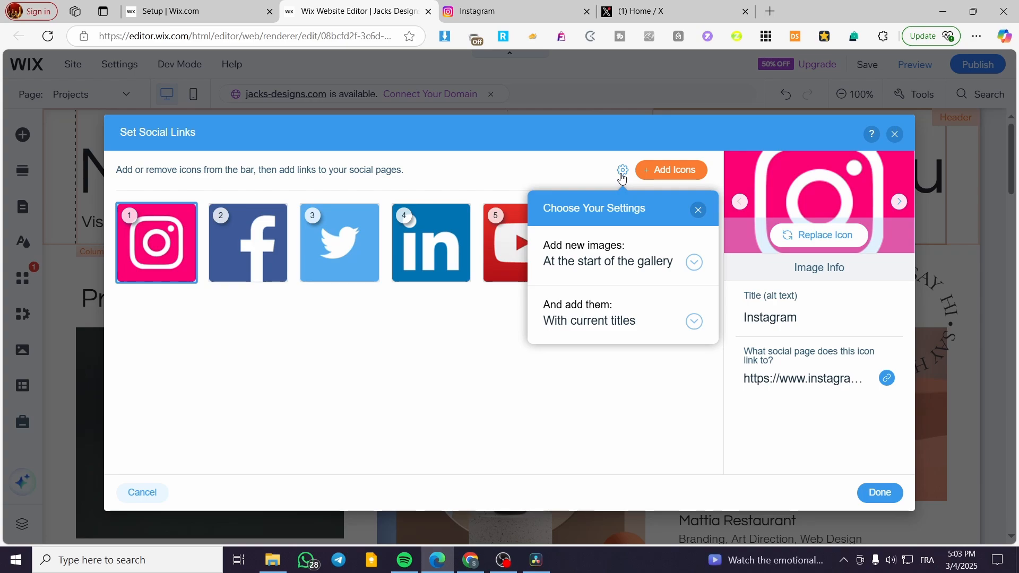
pyautogui.click(500, 396)
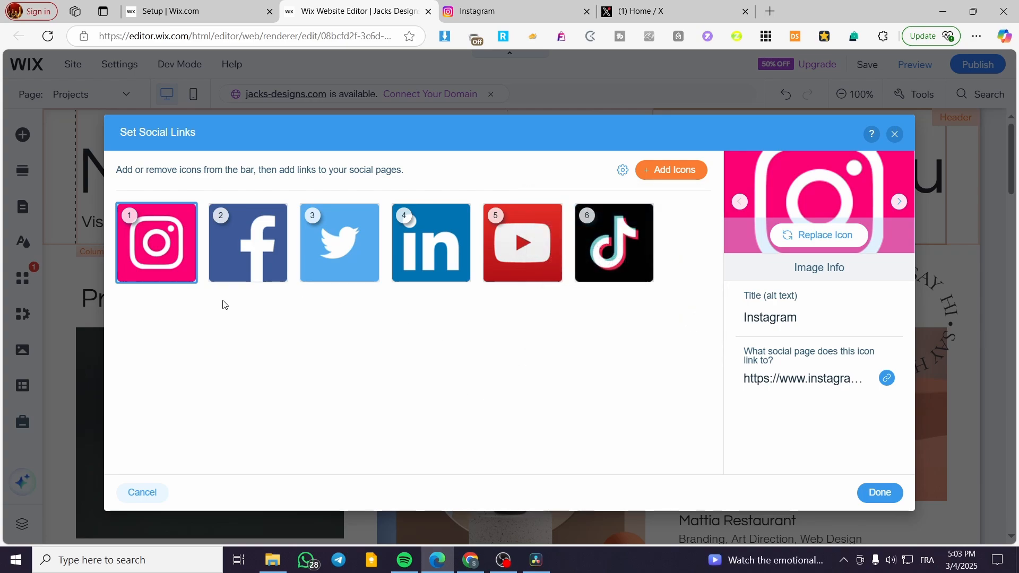
# - Review the title and link of the Facebook, Twitter, LinkedIn, YouTube and TikTok icons, and select the Instagram icon
pyautogui.click(249, 244)
pyautogui.click(345, 245)
pyautogui.click(409, 254)
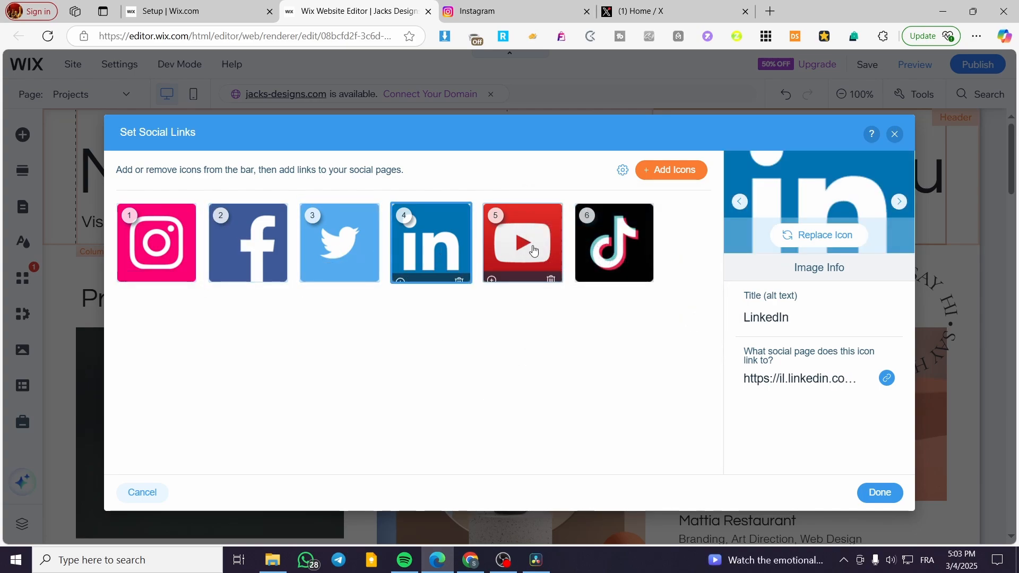
pyautogui.click(523, 248)
pyautogui.click(614, 248)
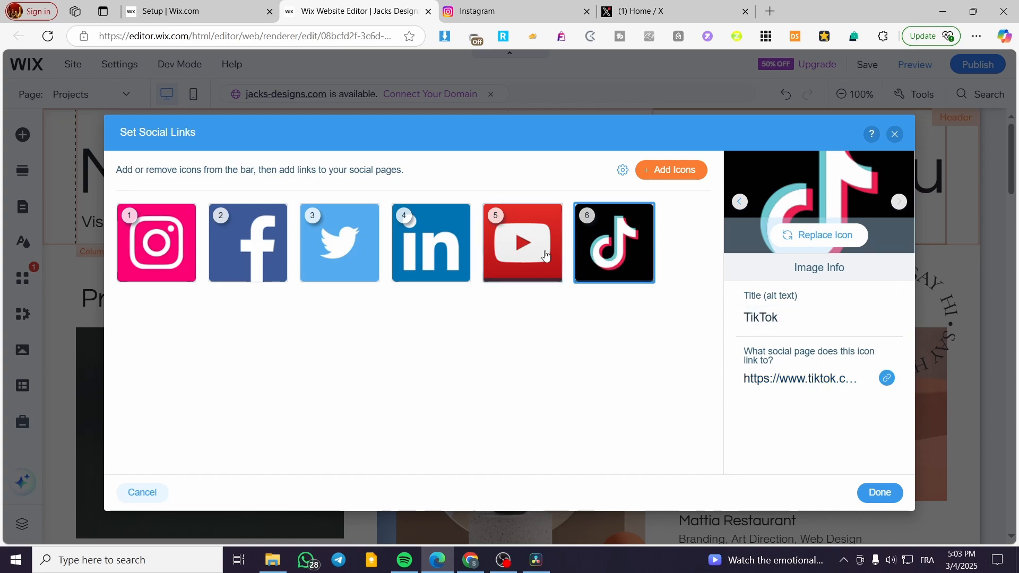
pyautogui.click(523, 244)
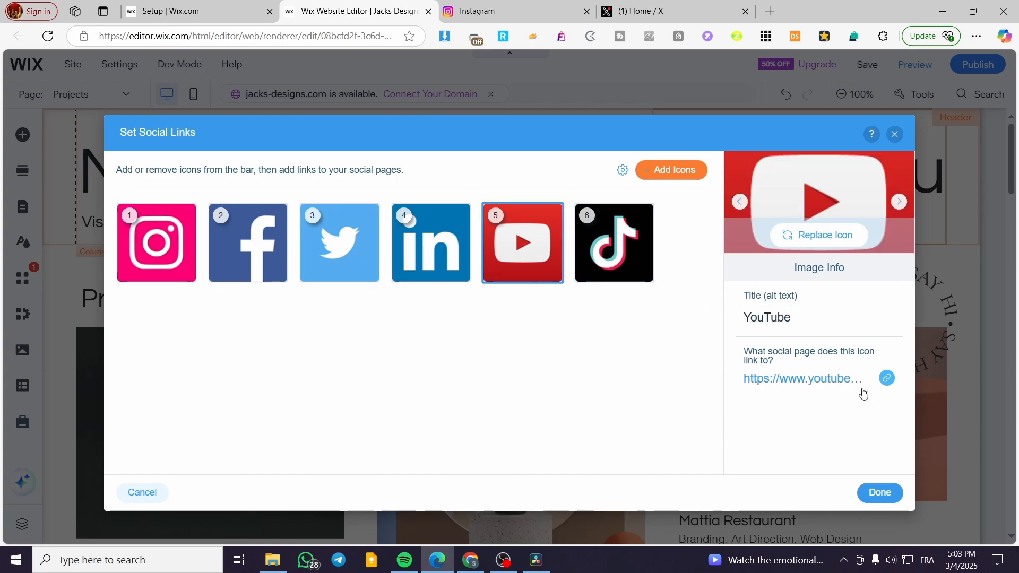
pyautogui.click(169, 252)
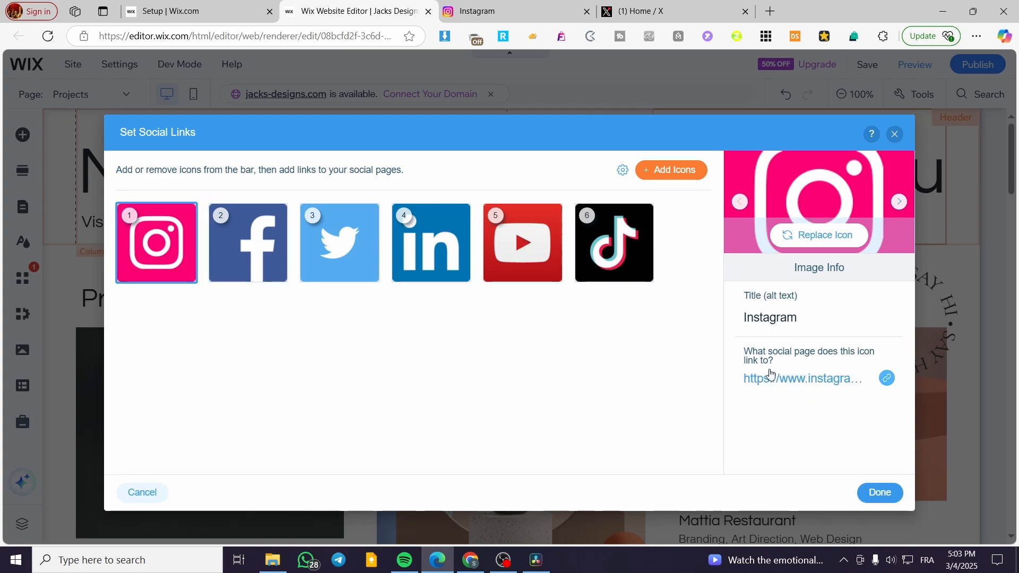
# - Clear the Instagram icon's web address and copy the address of the open Instagram page
pyautogui.click(886, 379)
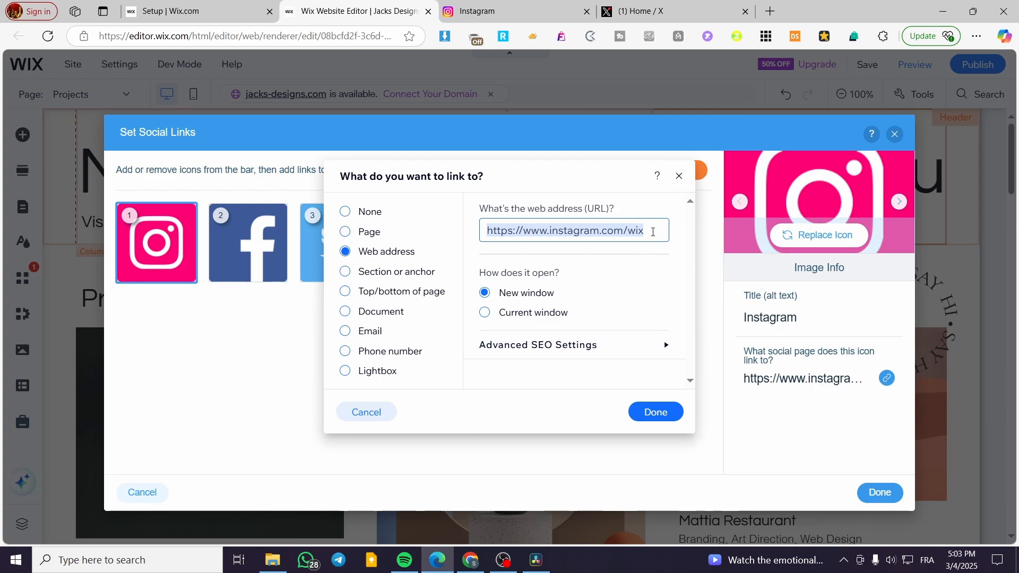
pyautogui.press('BackSpace')
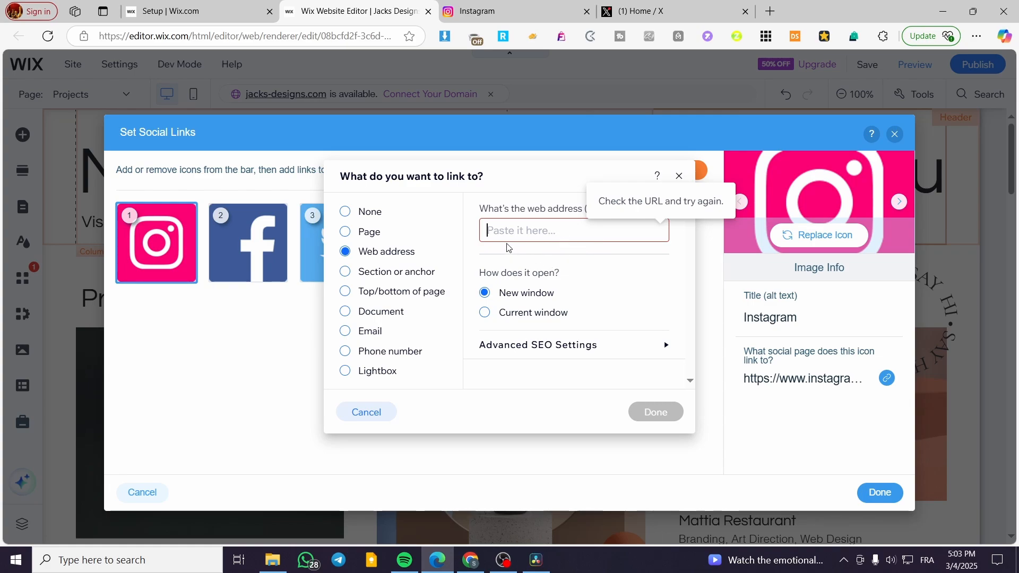
pyautogui.click(489, 5)
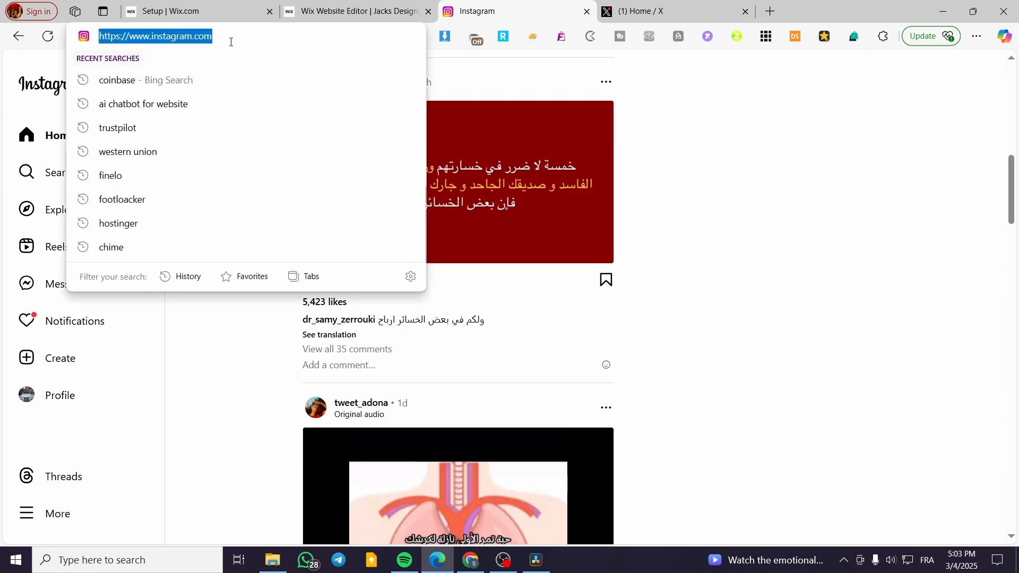
pyautogui.click(221, 333)
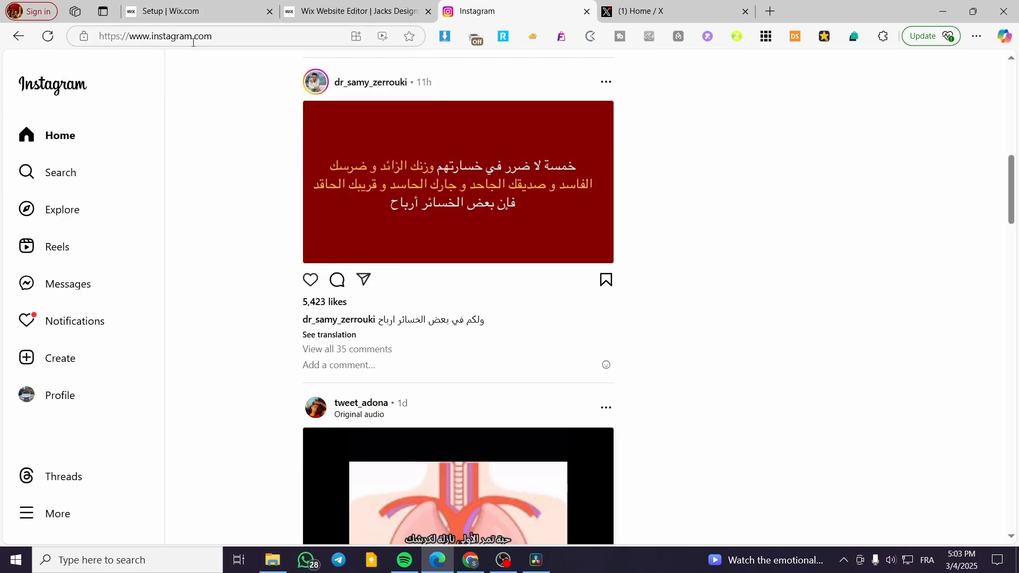
# - Look at the account's Instagram profile page and go back to the home feed
pyautogui.click(66, 404)
pyautogui.click(18, 36)
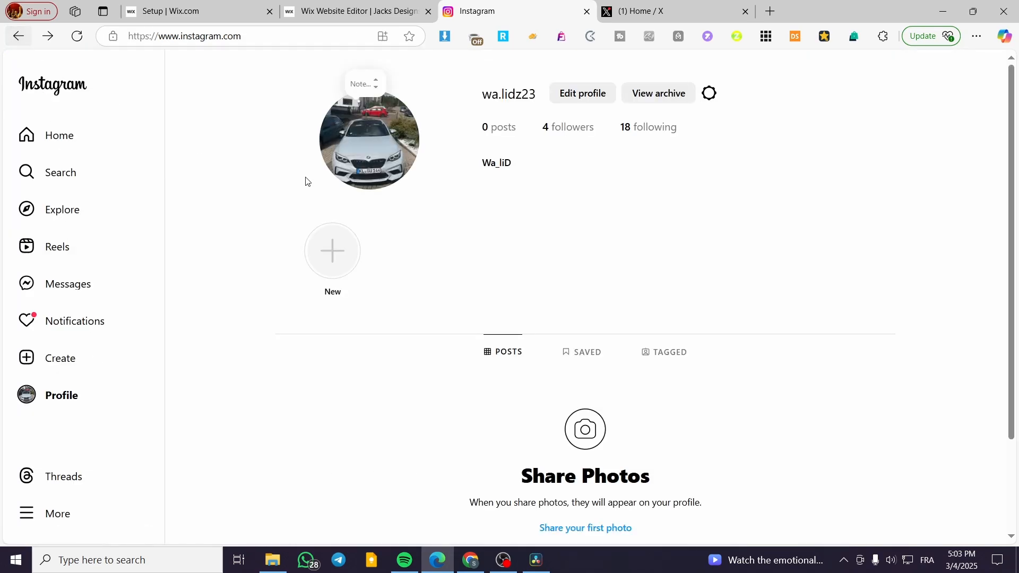
pyautogui.scroll(-5, 280, 281)
pyautogui.scroll(-2, 334, 289)
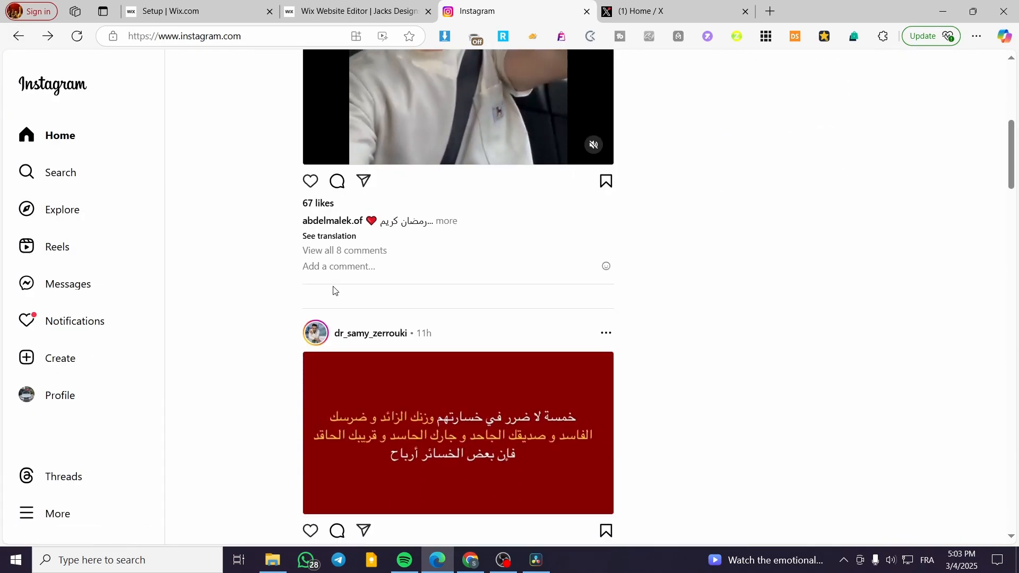
pyautogui.scroll(8, 334, 292)
pyautogui.scroll(-10, 335, 295)
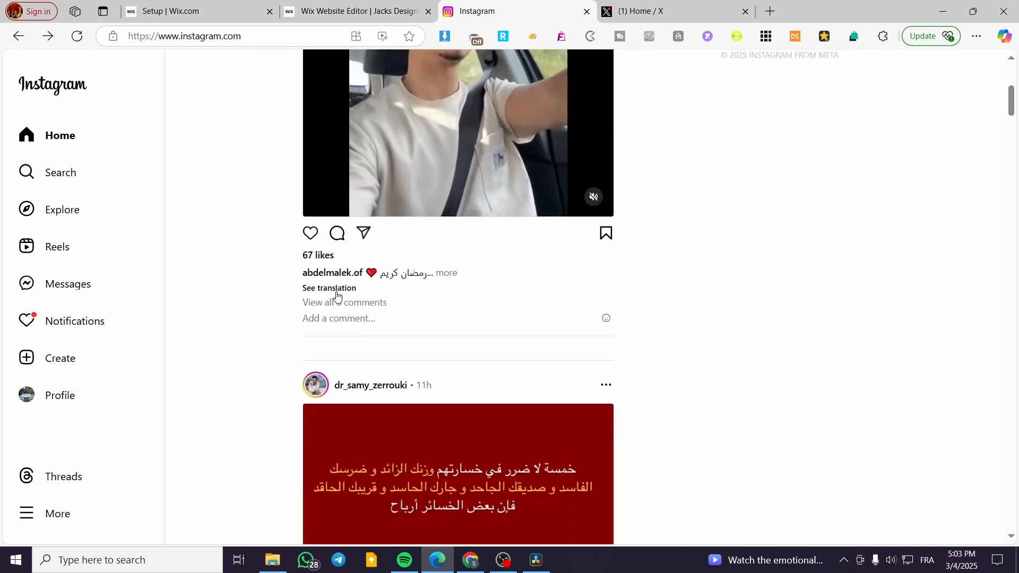
pyautogui.click(365, 6)
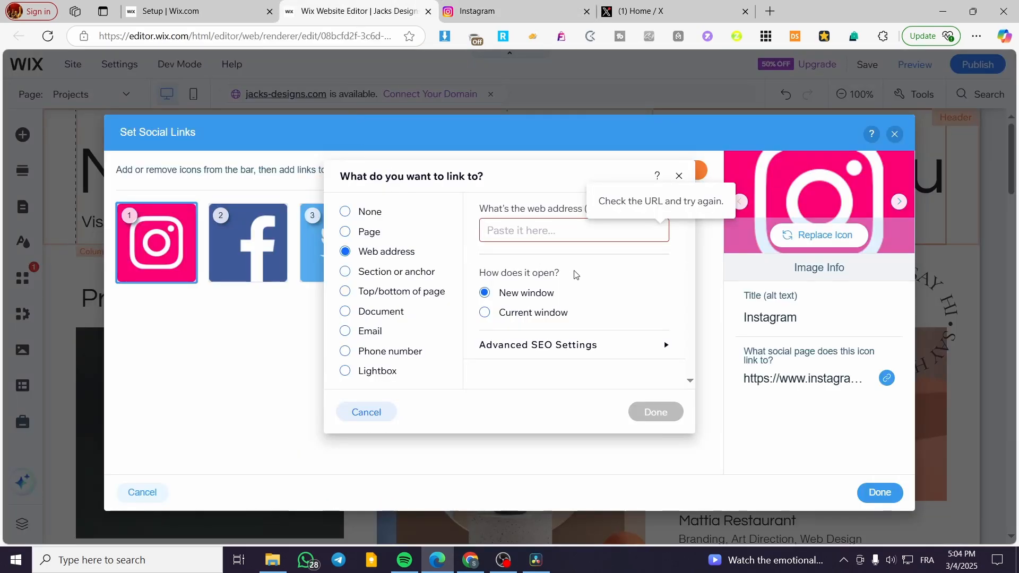
pyautogui.write('https://www.instagram.com/')
pyautogui.click(656, 412)
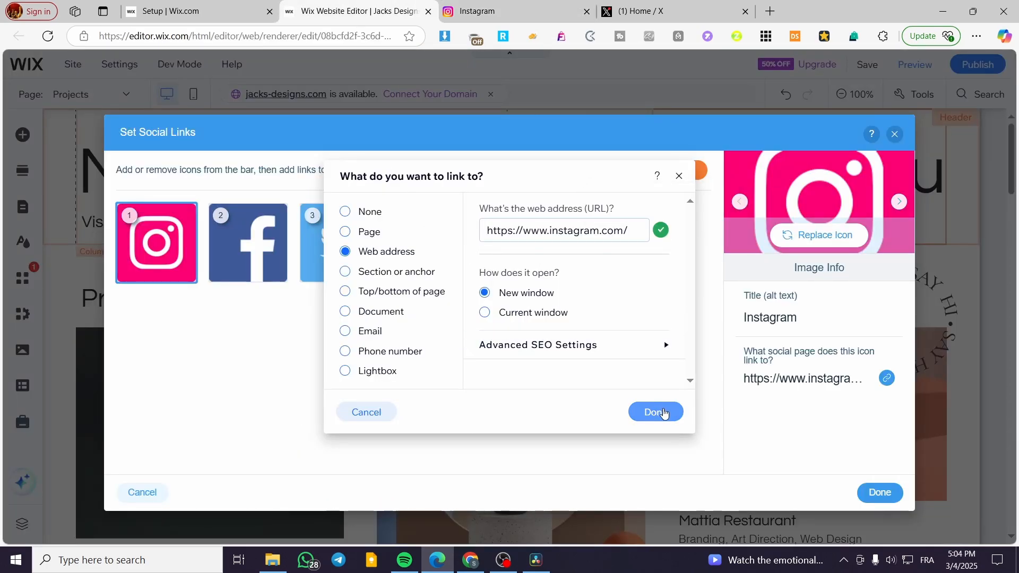
# - Switch to the X site, open the account's profile page and copy its web address
pyautogui.click(670, 9)
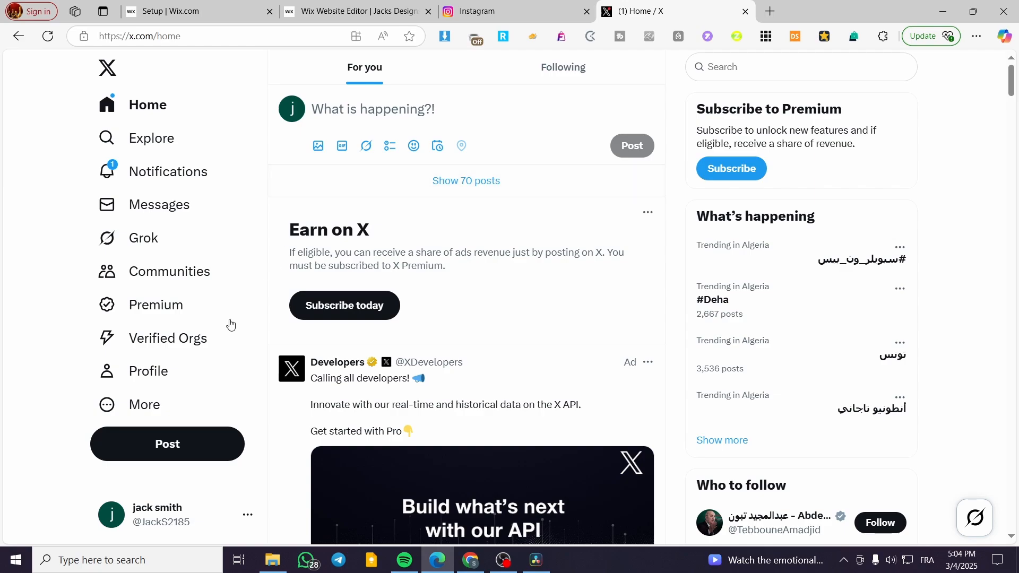
pyautogui.click(150, 378)
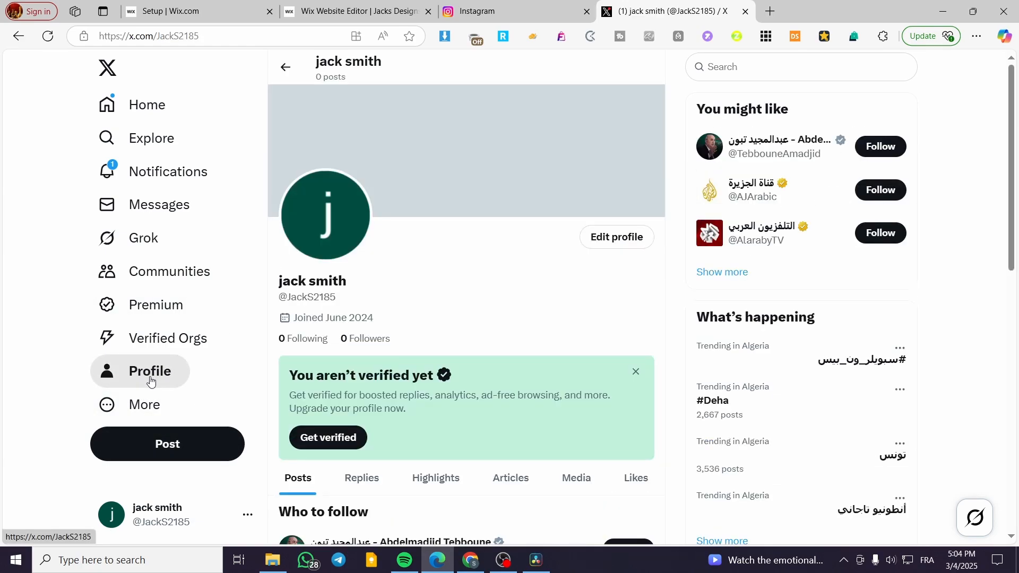
pyautogui.click(215, 36)
pyautogui.hotkey('ctrl', 'c')
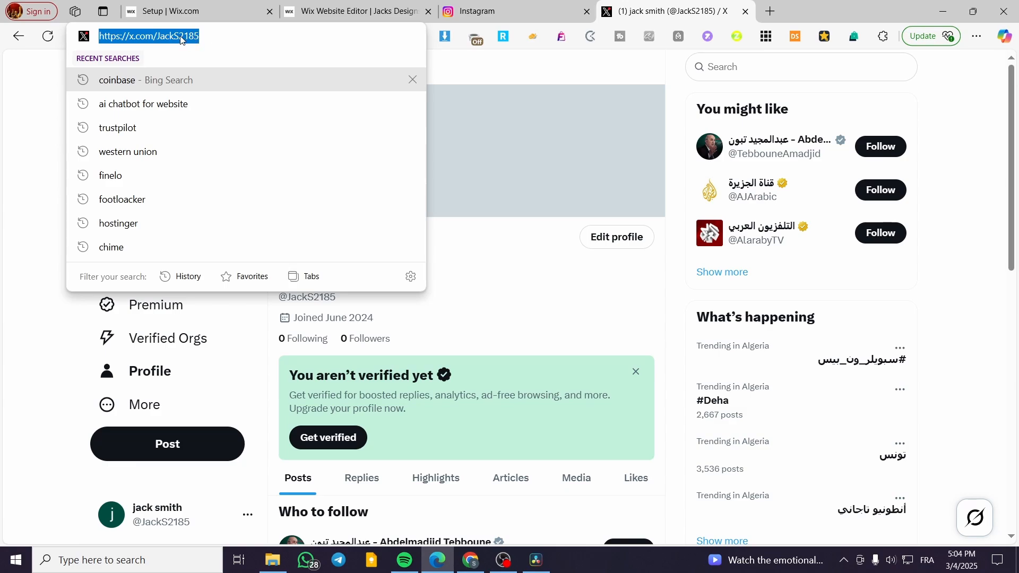
# - Back in the Wix editor, retitle the Twitter icon as X and link it to the copied X profile address
pyautogui.click(358, 10)
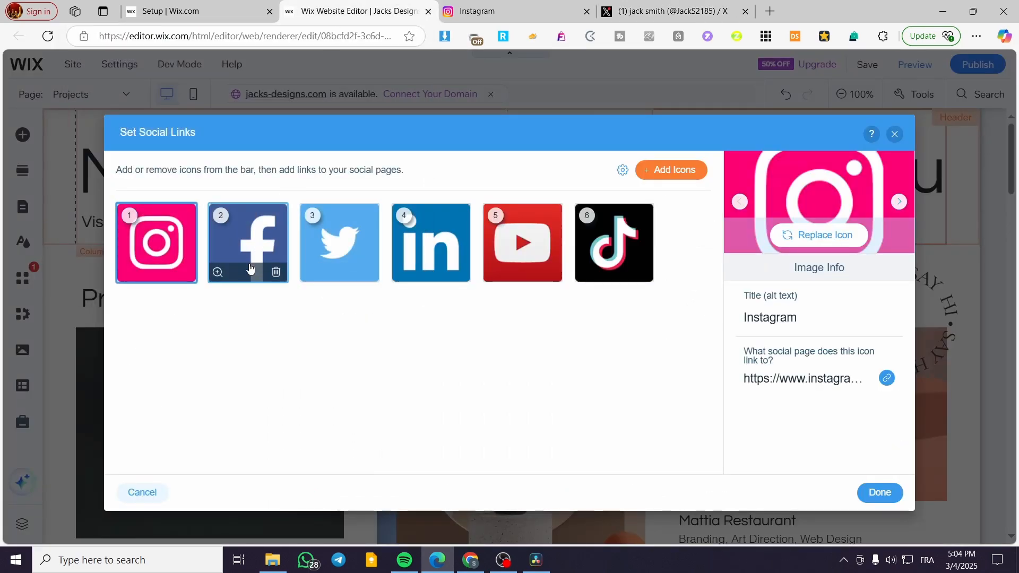
pyautogui.click(343, 256)
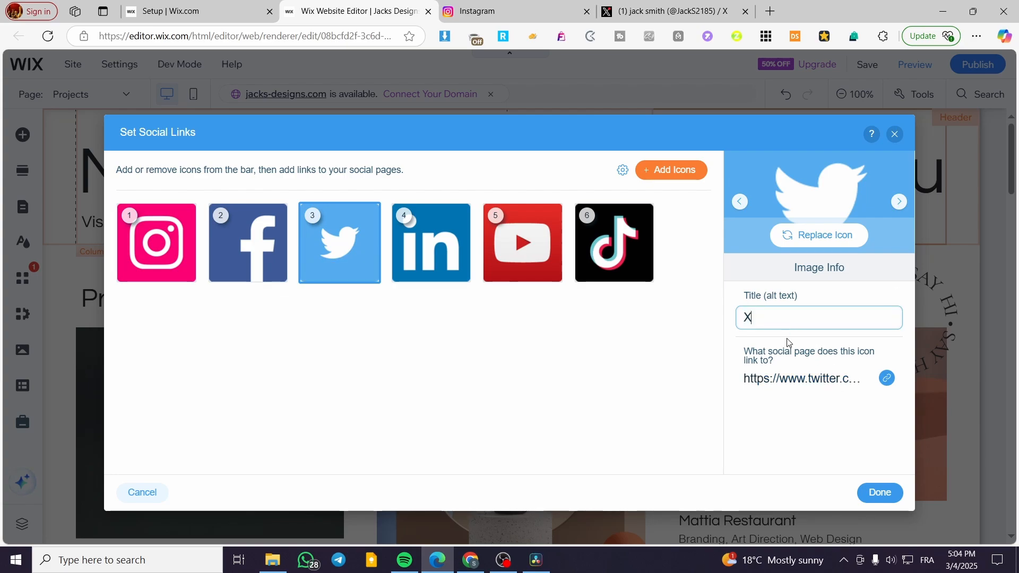
pyautogui.click(839, 372)
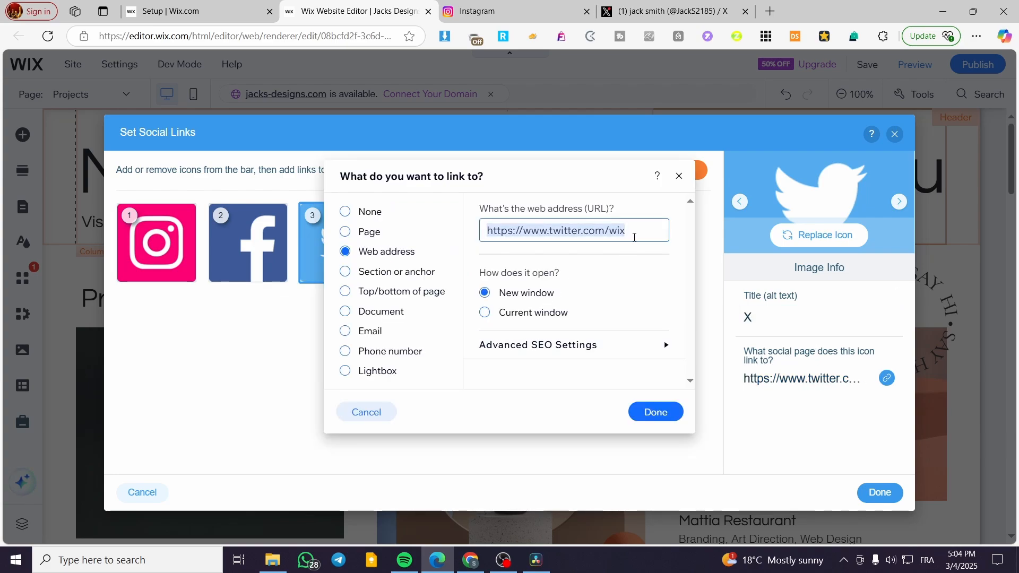
pyautogui.hotkey('ctrl', 'v')
pyautogui.click(654, 412)
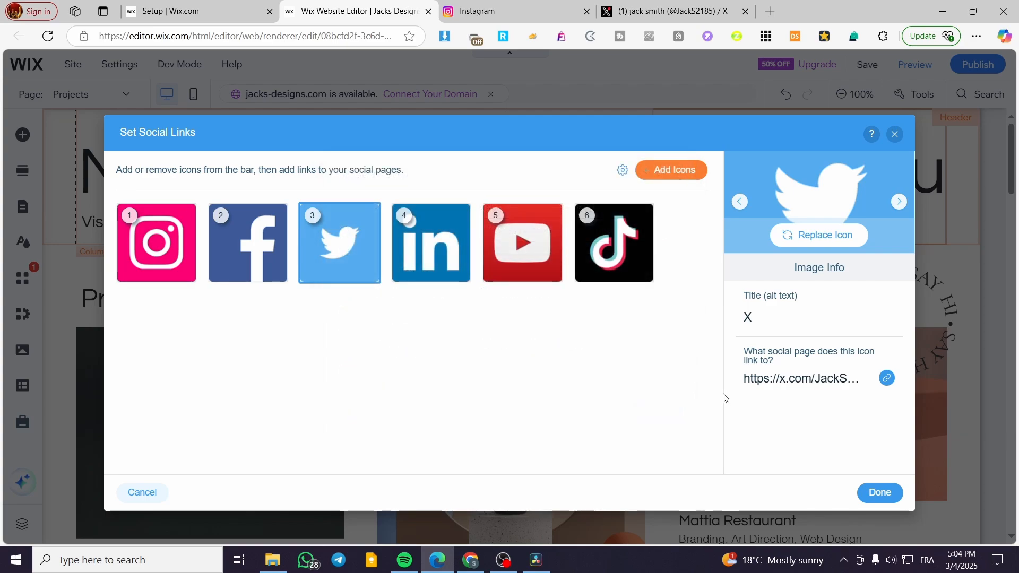
# - Replace the Twitter bird with the black X icon from Media from Wix, place it before Facebook, and apply the social links
pyautogui.click(824, 237)
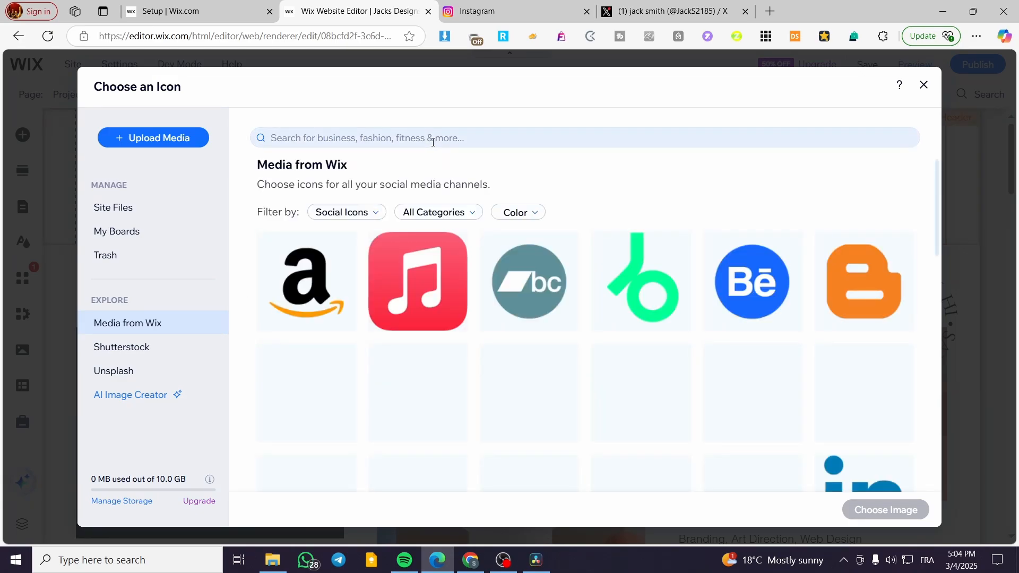
pyautogui.scroll(-10, 754, 339)
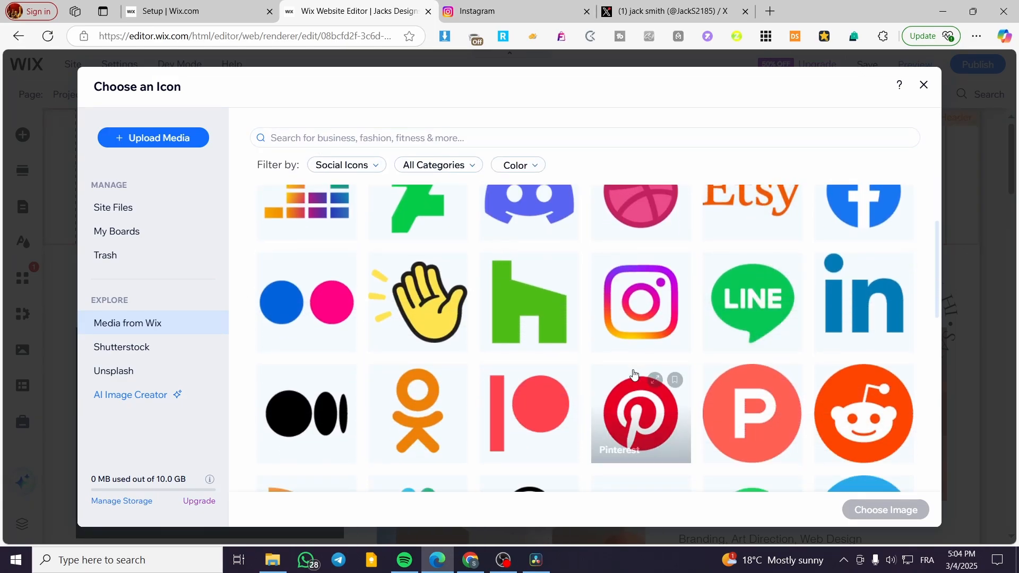
pyautogui.scroll(-3, 440, 368)
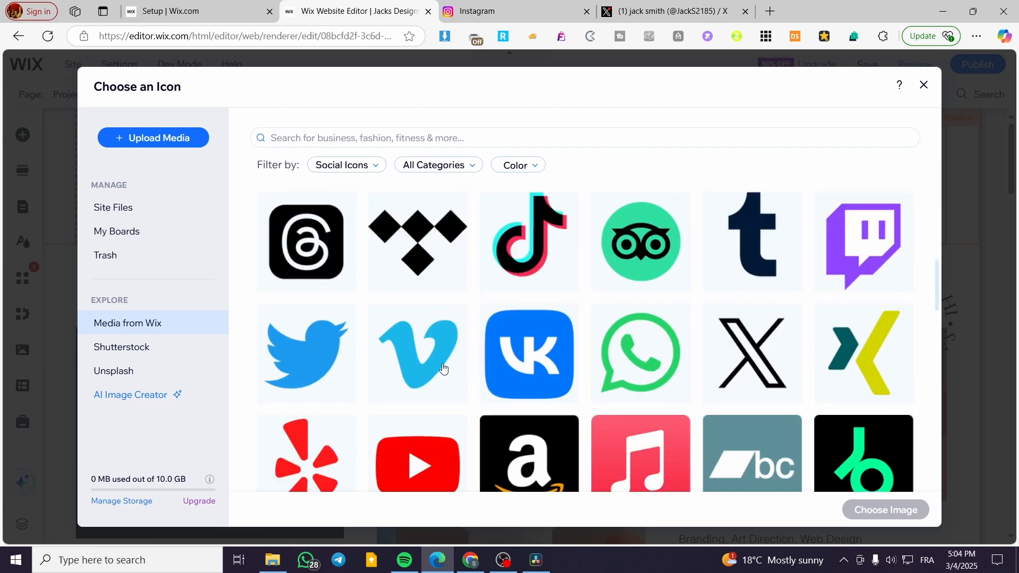
pyautogui.click(769, 300)
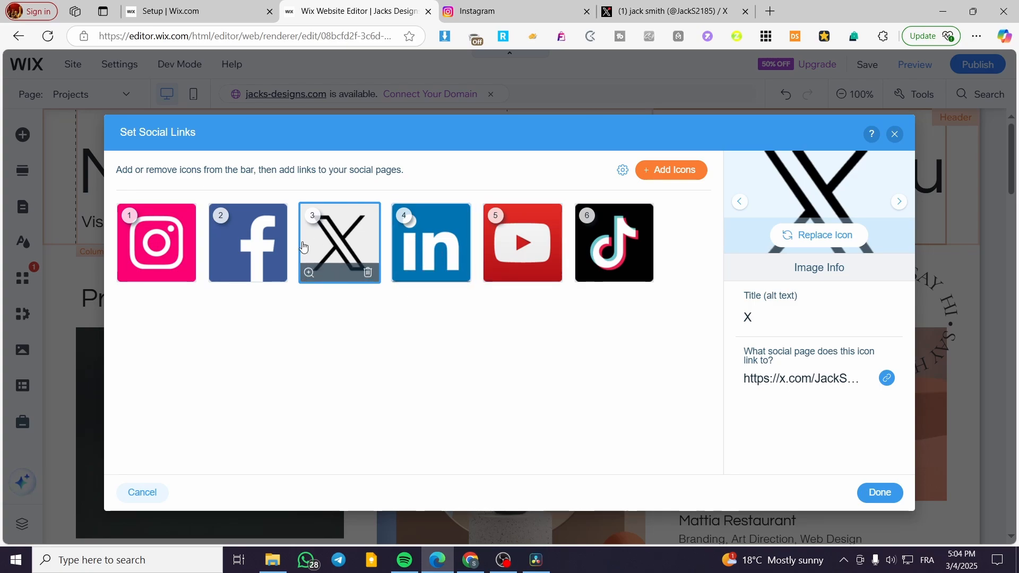
pyautogui.moveTo(307, 250); pyautogui.dragTo(286, 263)
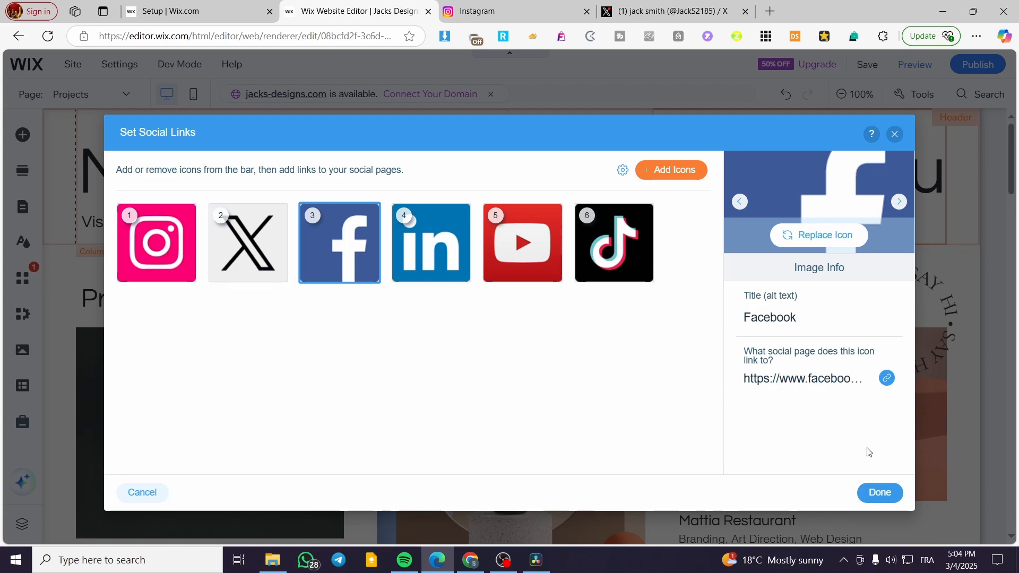
pyautogui.click(880, 493)
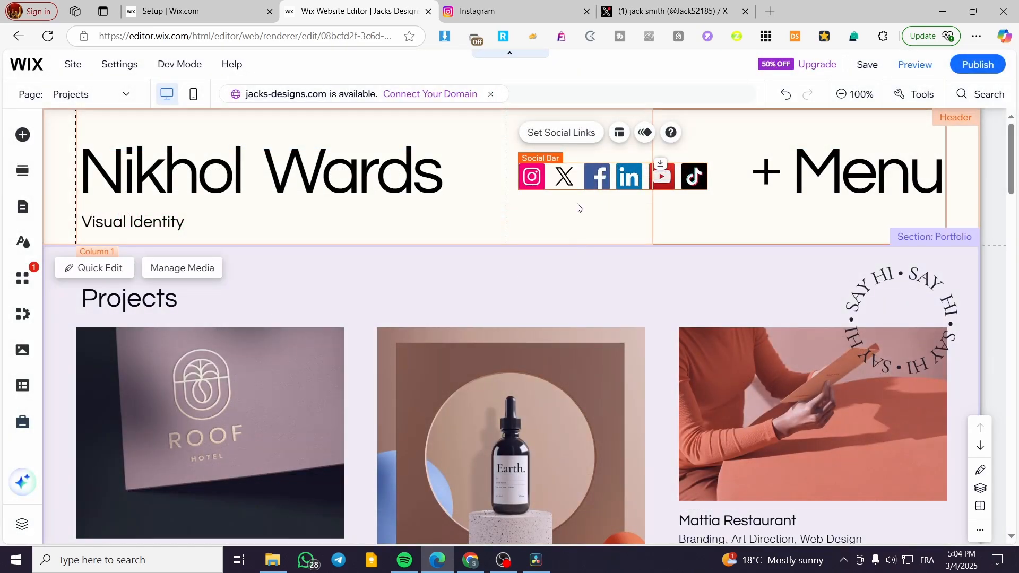
# - Move the Social Bar closer to the site title and lay it out horizontally with 24 px icons and 4 px spacing
pyautogui.click(580, 218)
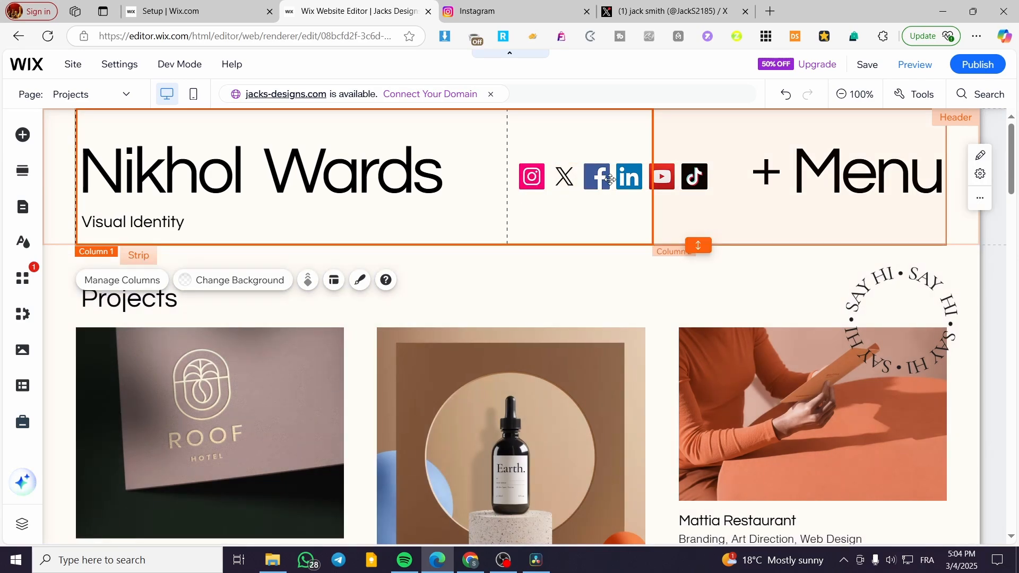
pyautogui.moveTo(586, 177)
pyautogui.mouseDown()
pyautogui.moveTo(555, 176)
pyautogui.moveTo(606, 178)
pyautogui.moveTo(587, 177)
pyautogui.mouseUp()
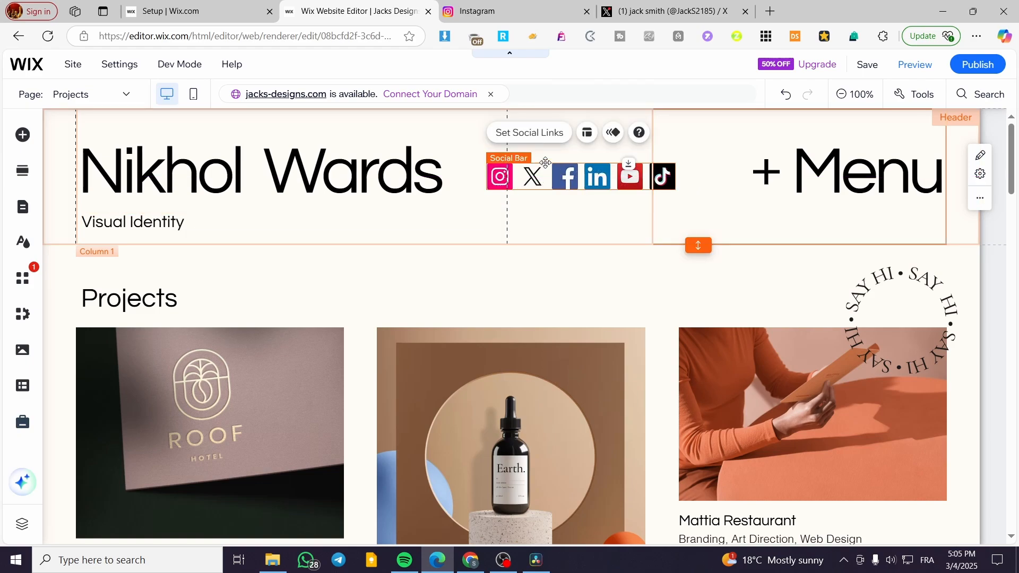
pyautogui.click(587, 133)
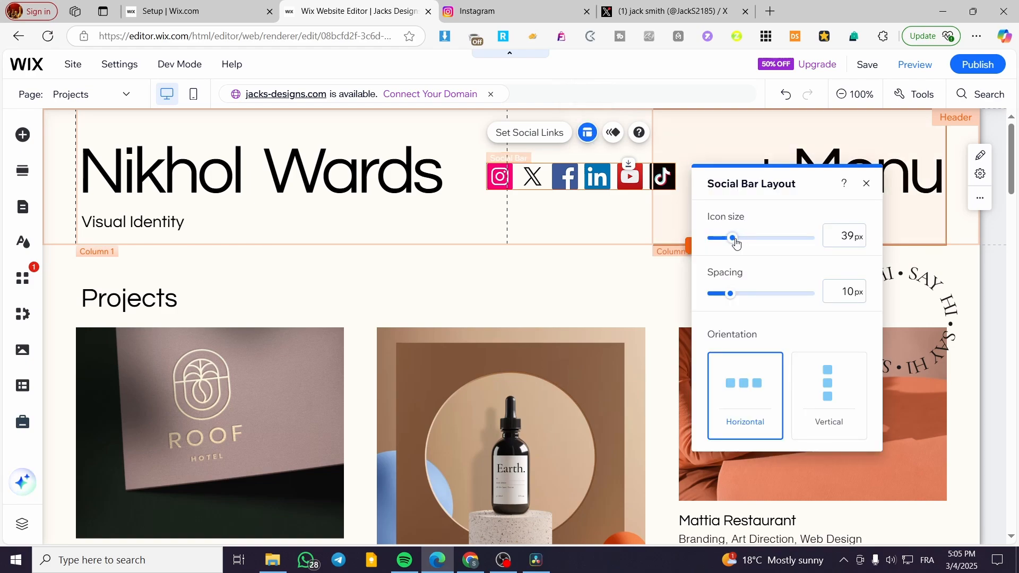
pyautogui.moveTo(735, 243); pyautogui.dragTo(716, 245)
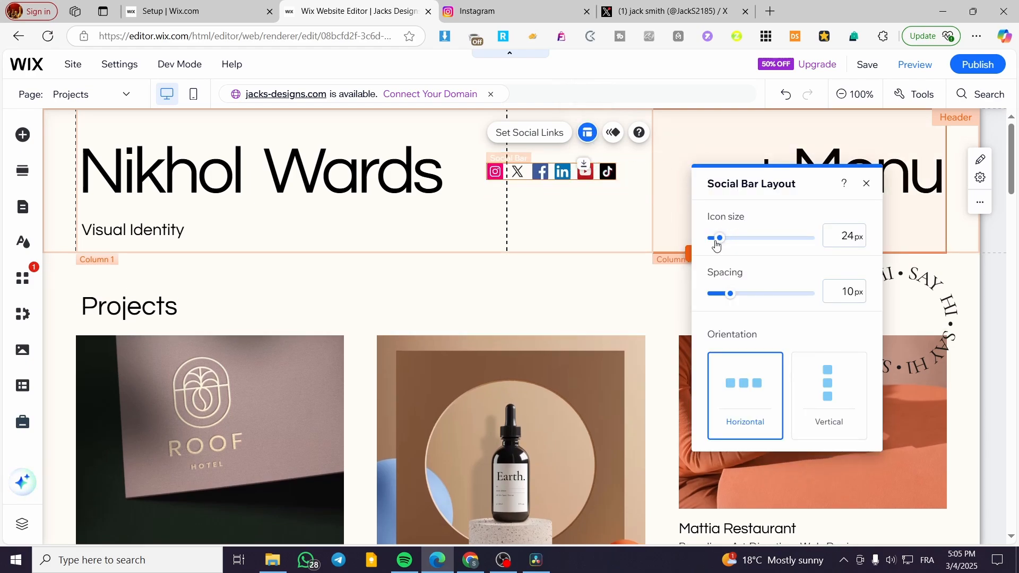
pyautogui.moveTo(730, 296); pyautogui.dragTo(716, 297)
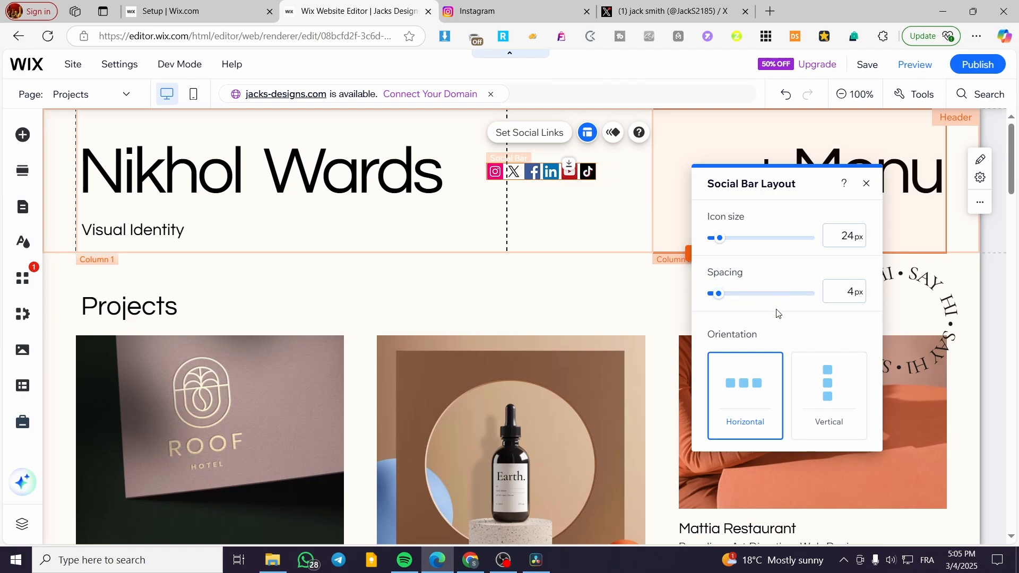
pyautogui.click(806, 384)
pyautogui.click(744, 399)
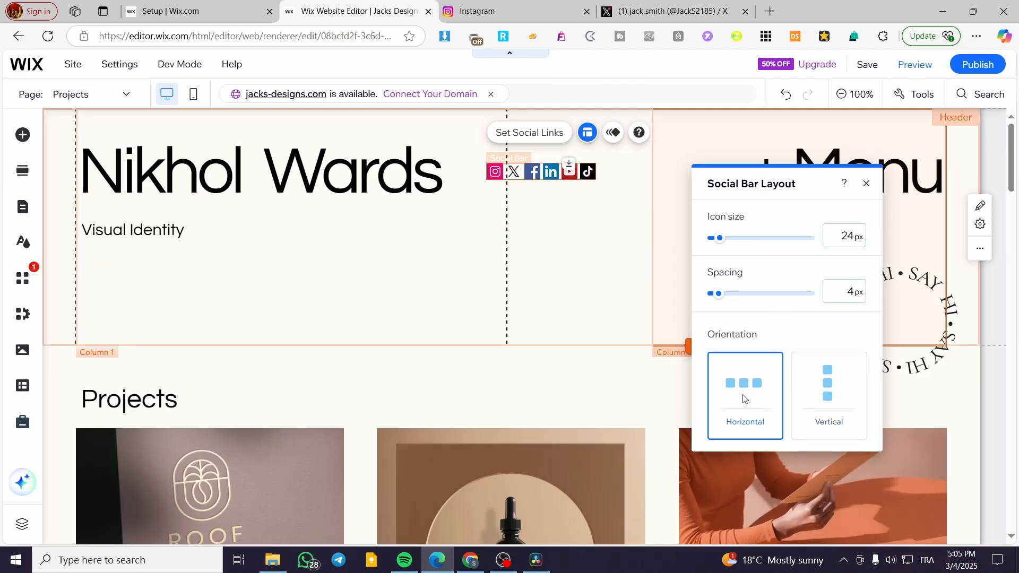
pyautogui.click(601, 334)
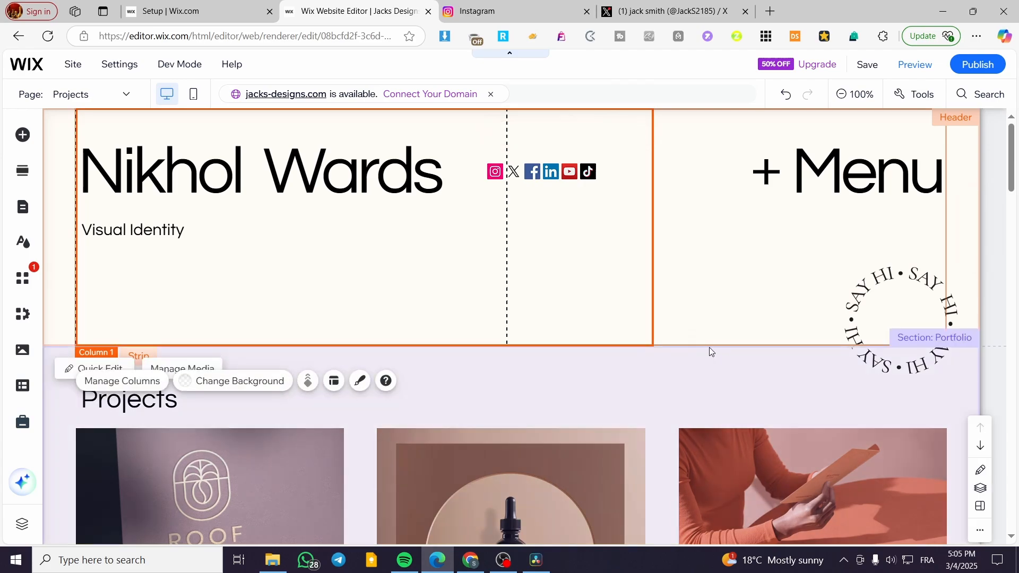
# - Reduce the header's height to end just below the Visual Identity text, and shift the Social Bar towards the Menu text
pyautogui.moveTo(700, 344); pyautogui.dragTo(695, 220)
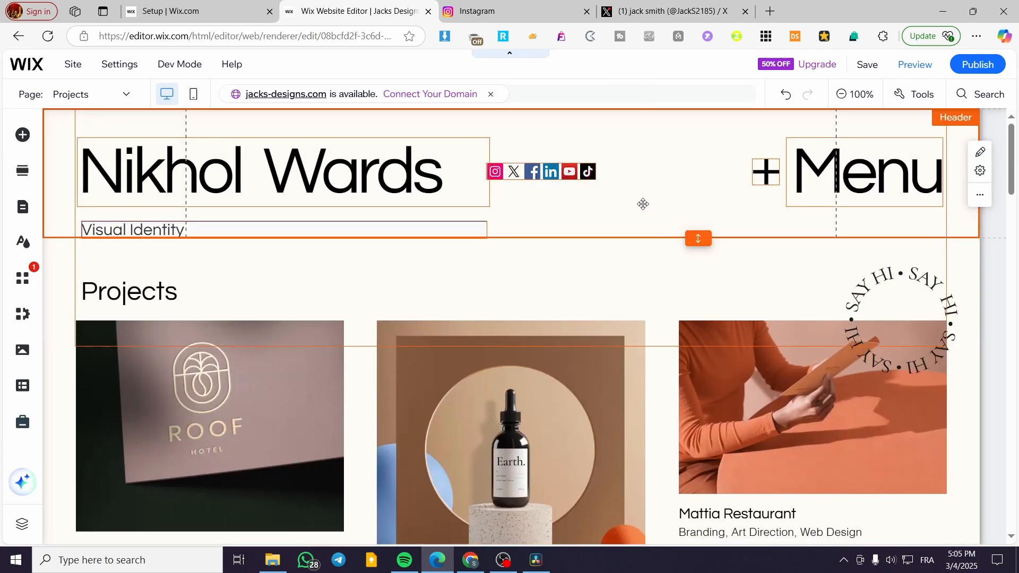
pyautogui.moveTo(571, 178); pyautogui.dragTo(636, 180)
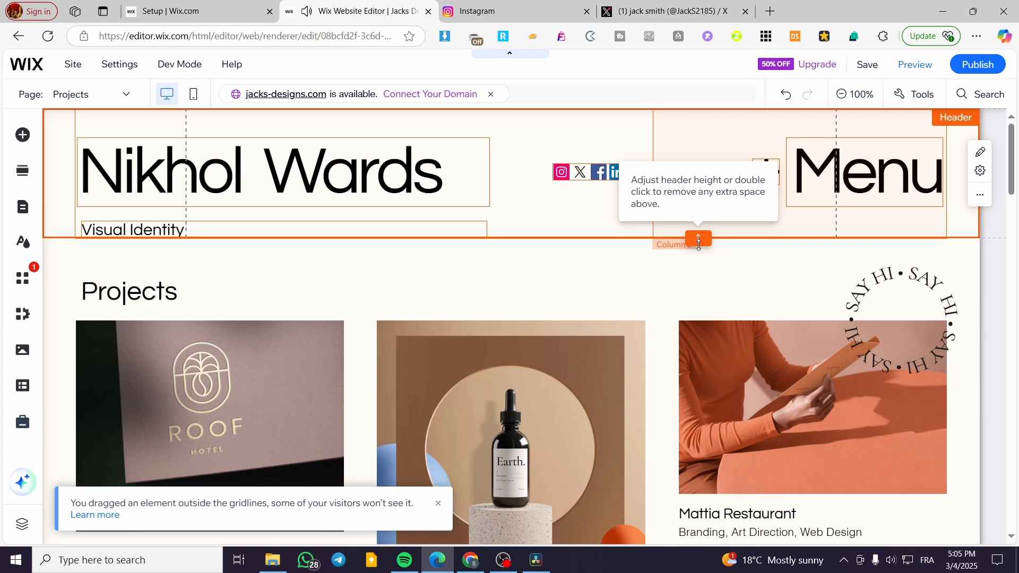
pyautogui.moveTo(698, 243); pyautogui.dragTo(700, 249)
# - Reposition the Social Bar near the Menu text and delete it from the header
pyautogui.click(606, 174)
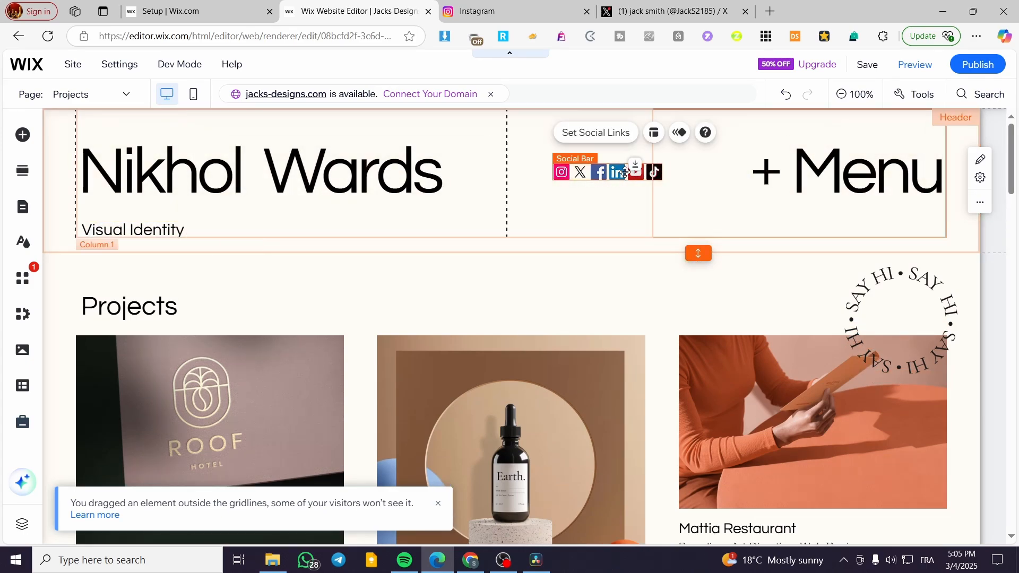
pyautogui.moveTo(606, 174); pyautogui.dragTo(602, 194)
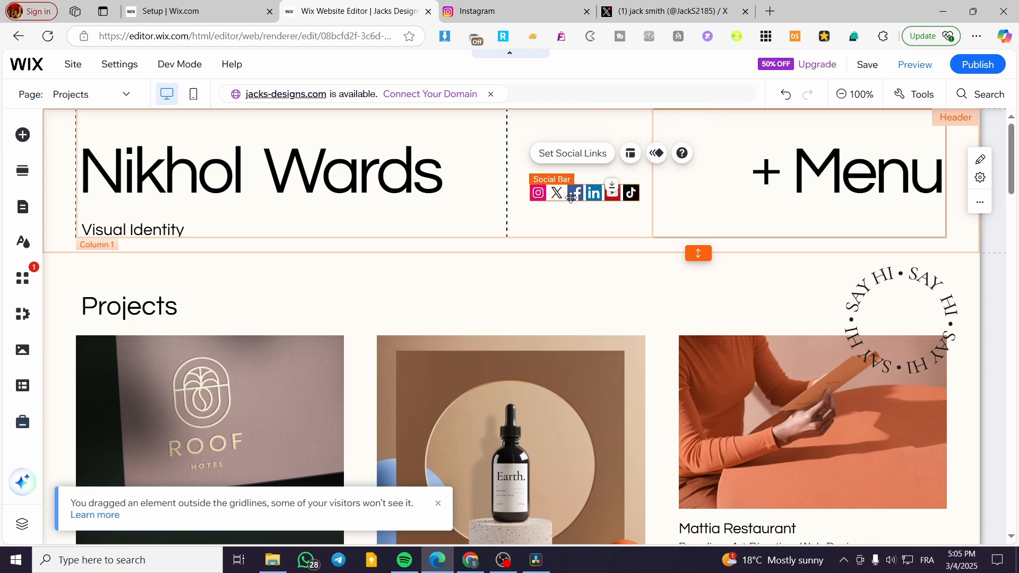
pyautogui.moveTo(559, 193); pyautogui.dragTo(664, 180)
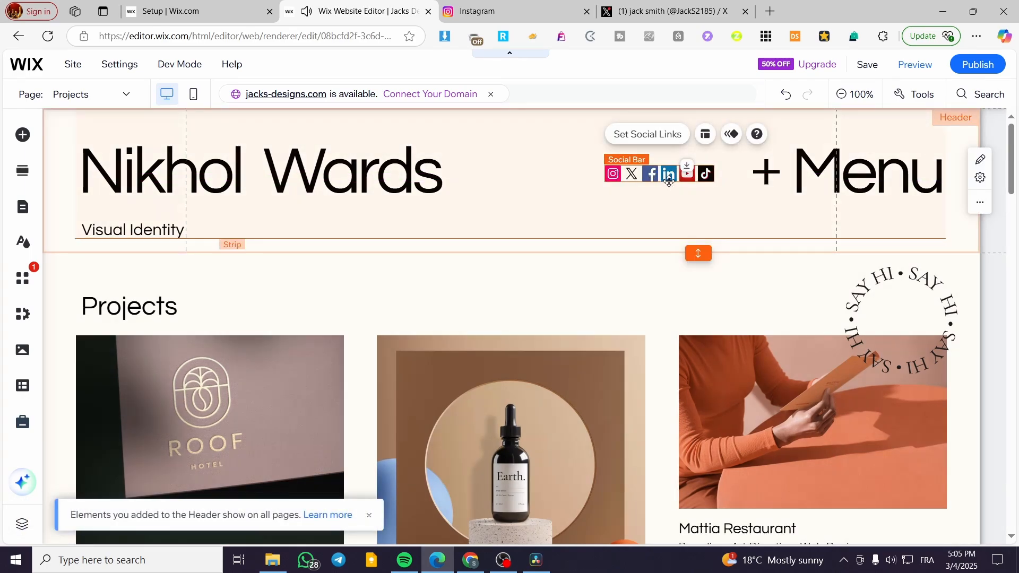
pyautogui.press('Delete')
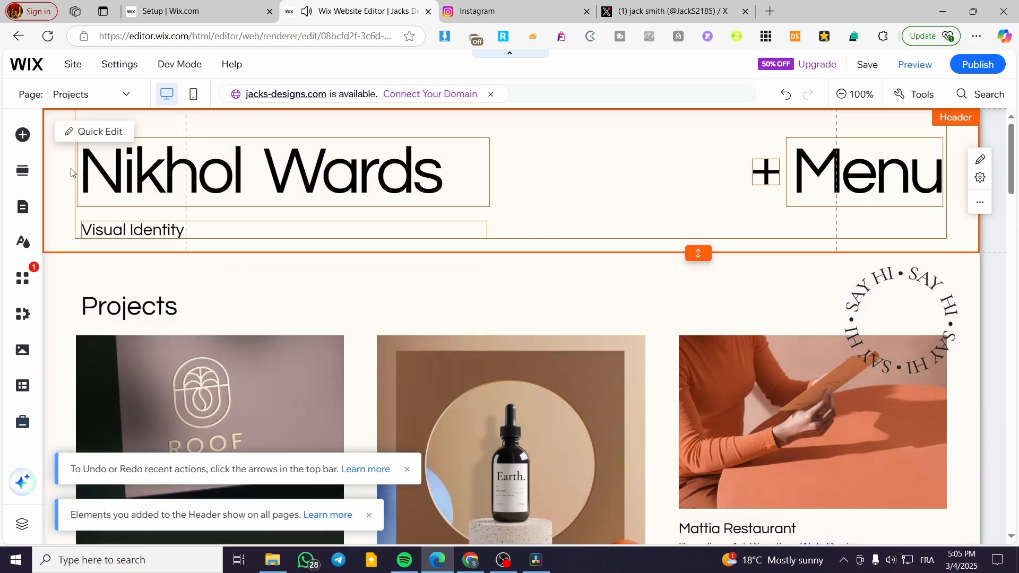
# - Add the plain black Social Bar to the header and position it between the site title and the Menu text
pyautogui.click(23, 134)
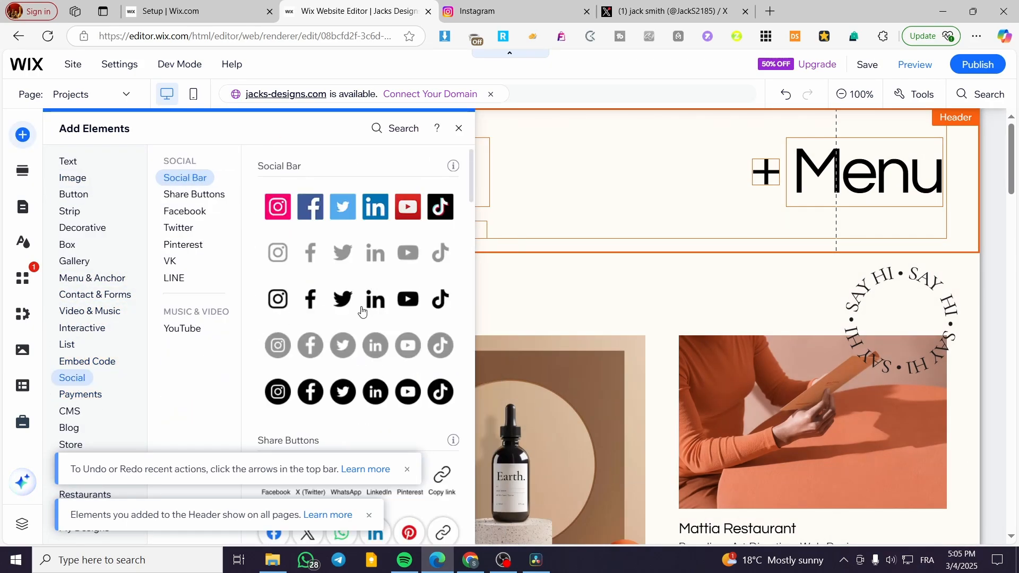
pyautogui.moveTo(344, 316); pyautogui.dragTo(436, 268)
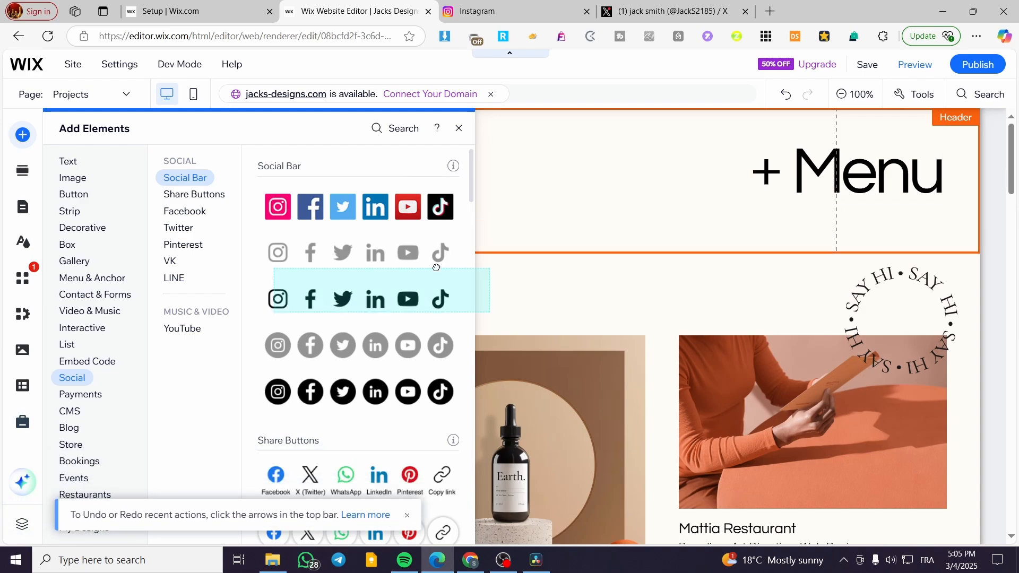
pyautogui.moveTo(579, 193); pyautogui.dragTo(604, 175)
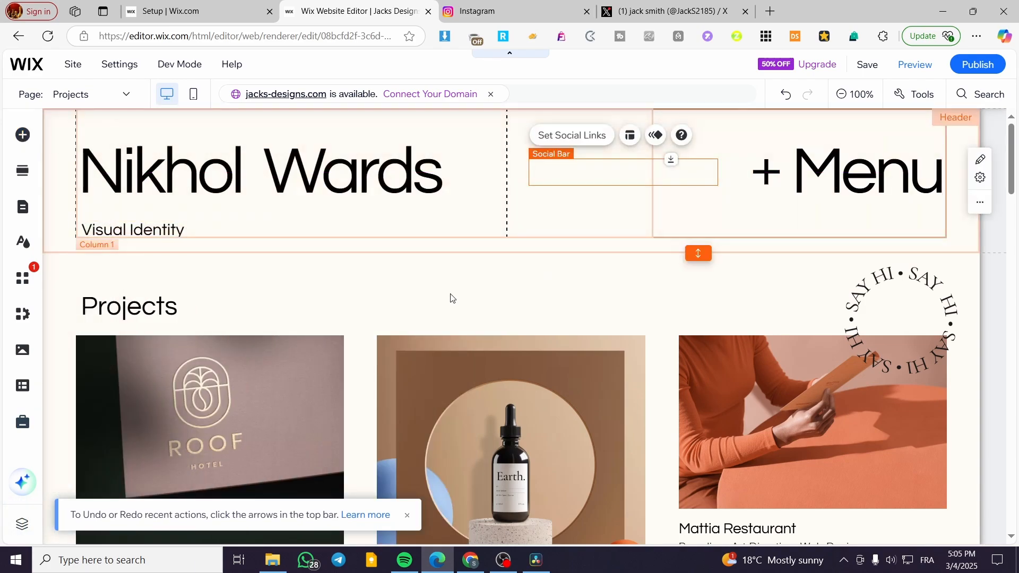
pyautogui.click(609, 212)
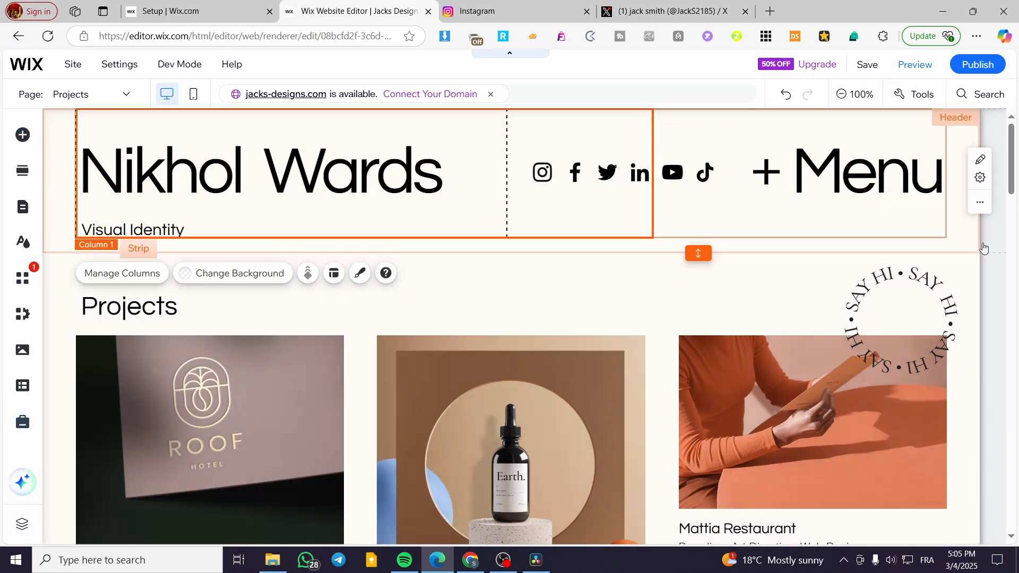
pyautogui.moveTo(598, 173); pyautogui.dragTo(591, 173)
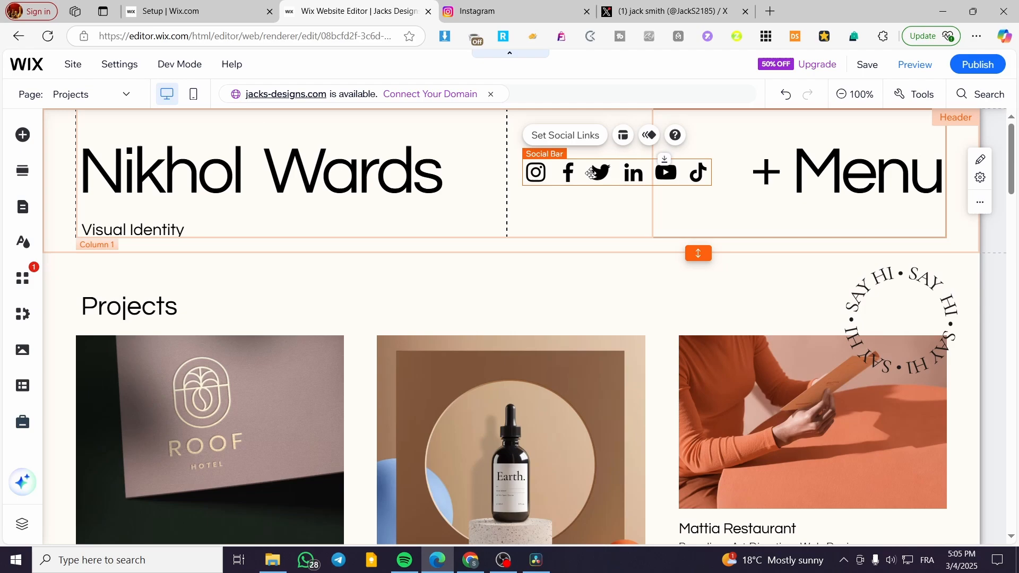
# - Replace the header Social Bar's Twitter icon with the black X icon from Media from Wix, and shift the bar towards the site title
pyautogui.click(566, 135)
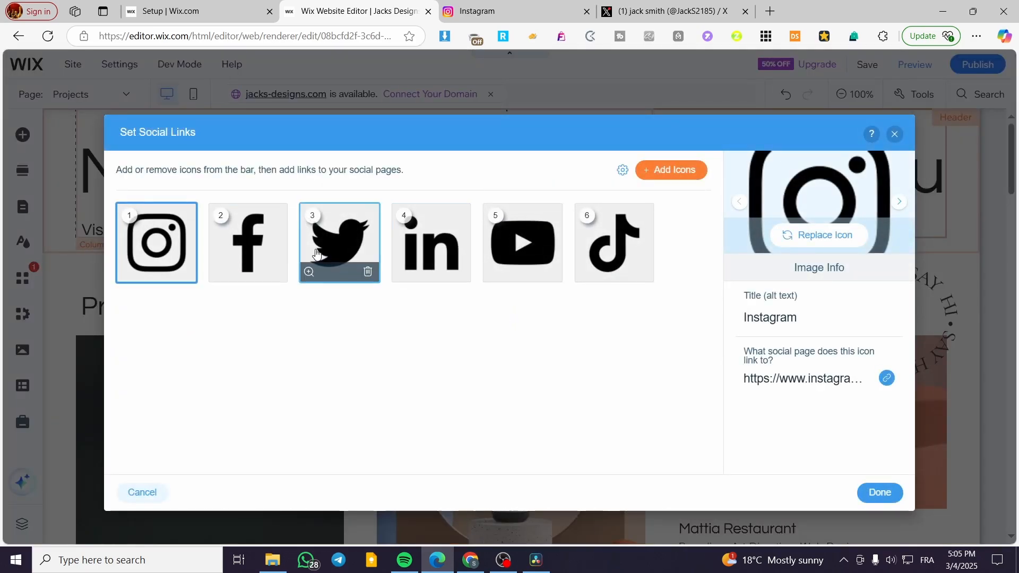
pyautogui.click(316, 253)
pyautogui.click(831, 237)
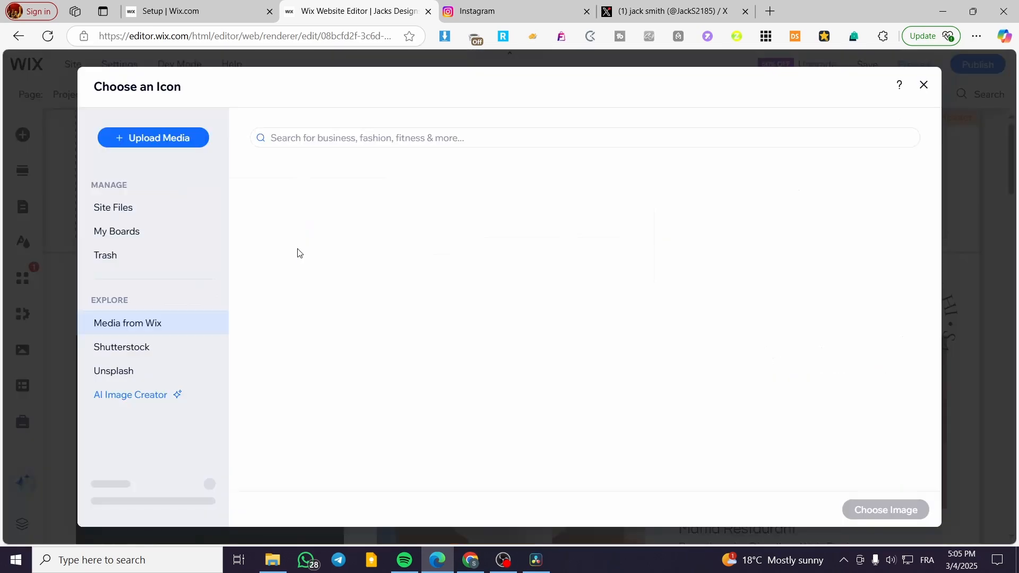
pyautogui.scroll(-5, 608, 328)
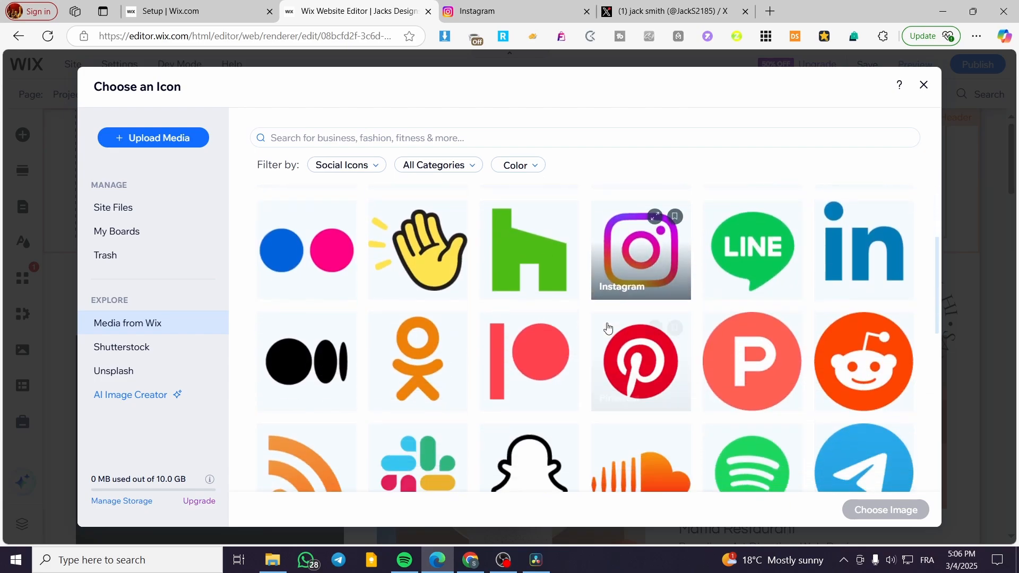
pyautogui.scroll(-4, 608, 327)
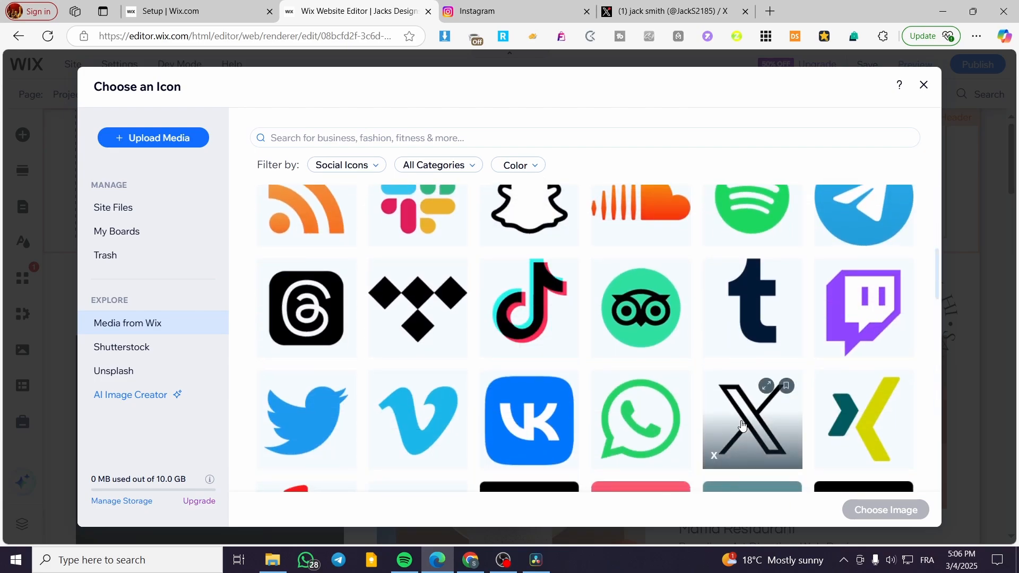
pyautogui.click(742, 425)
pyautogui.click(885, 509)
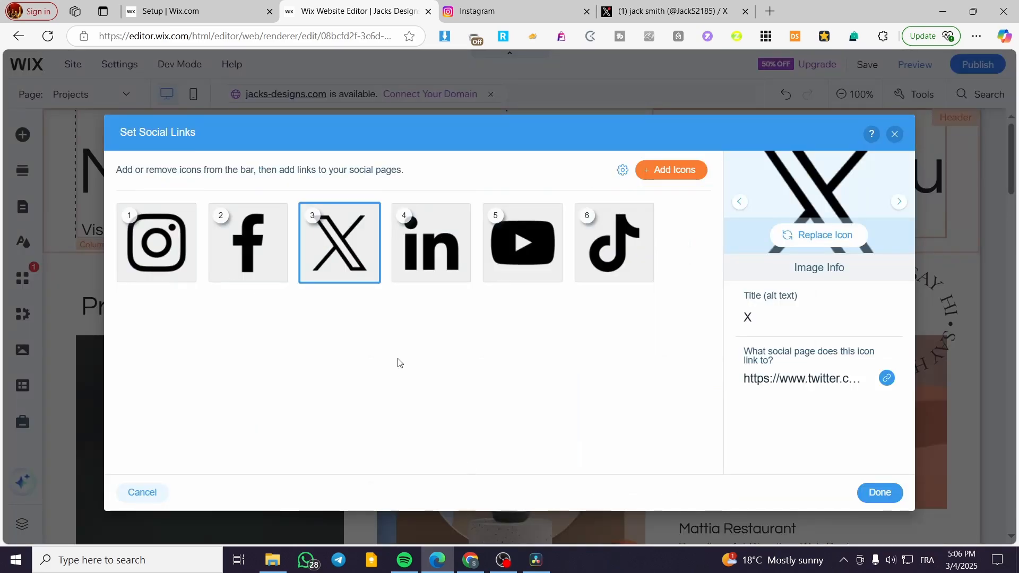
pyautogui.click(892, 494)
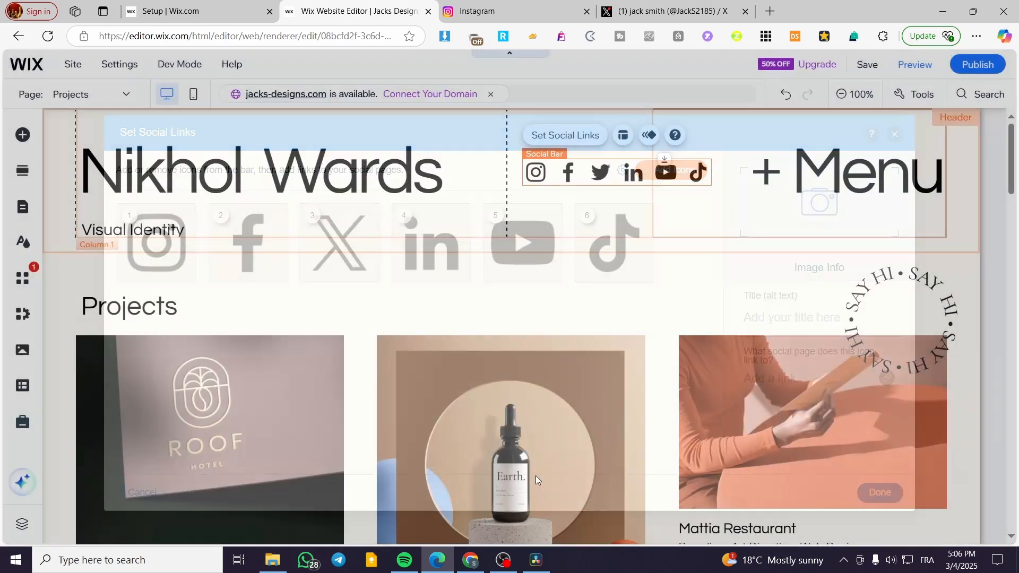
pyautogui.moveTo(609, 177); pyautogui.dragTo(581, 177)
# - Inspect the Instagram icon's link settings in the header Social Bar and close them without changes
pyautogui.click(540, 138)
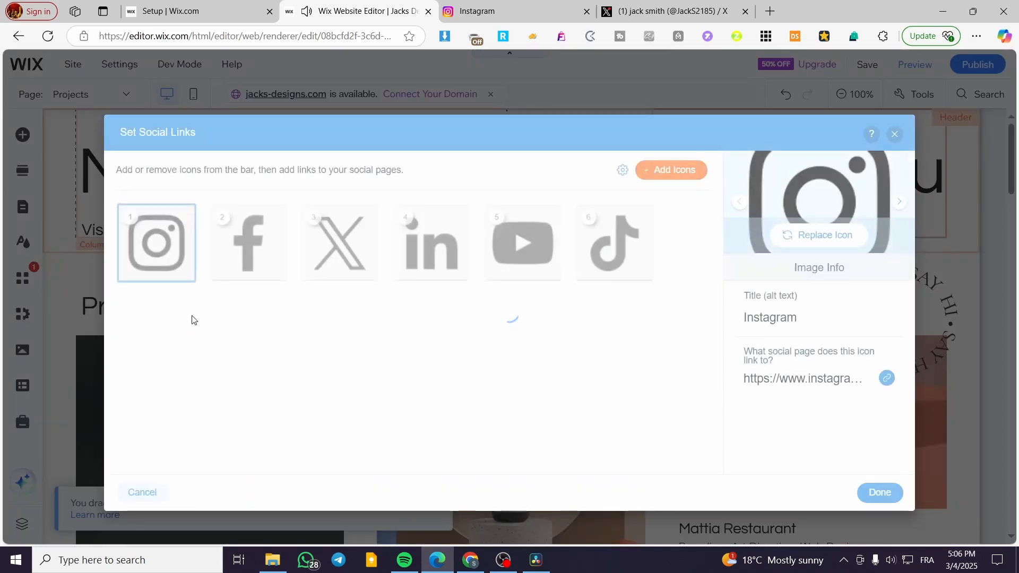
pyautogui.click(886, 379)
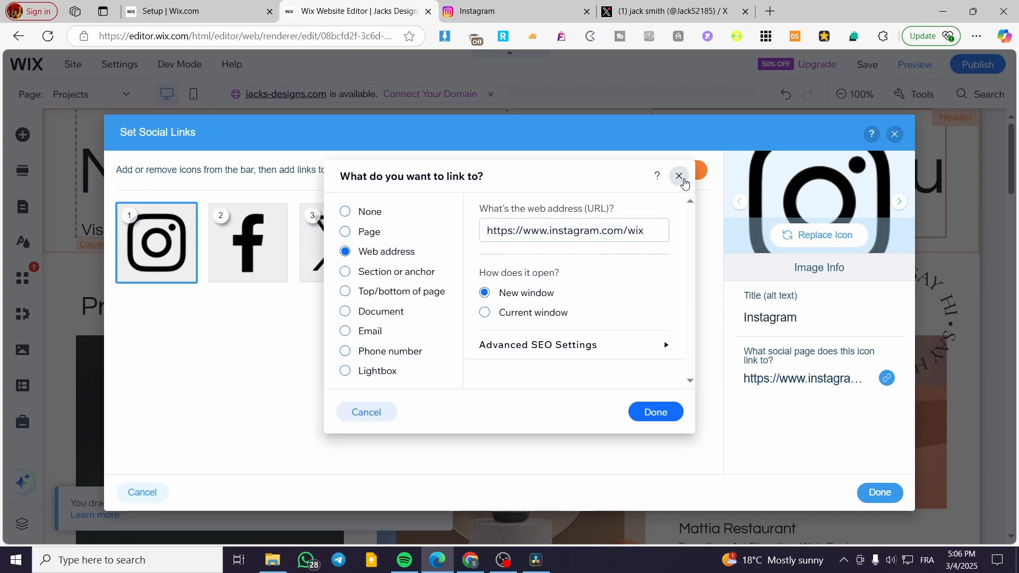
pyautogui.click(679, 176)
pyautogui.click(896, 134)
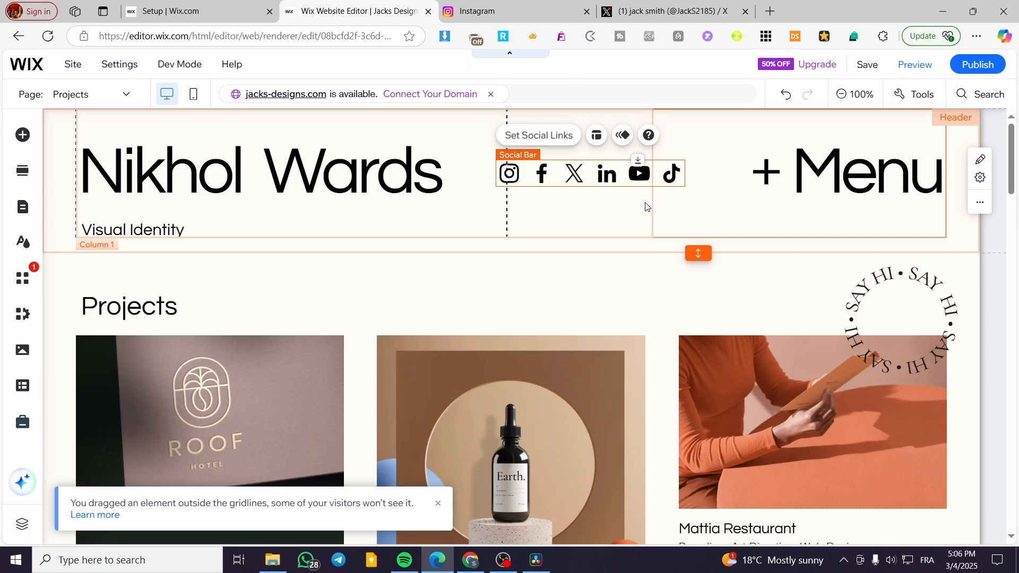
# - Add the Social Bar with black circular icons to the page footer, near the social text links
pyautogui.scroll(-5, 612, 191)
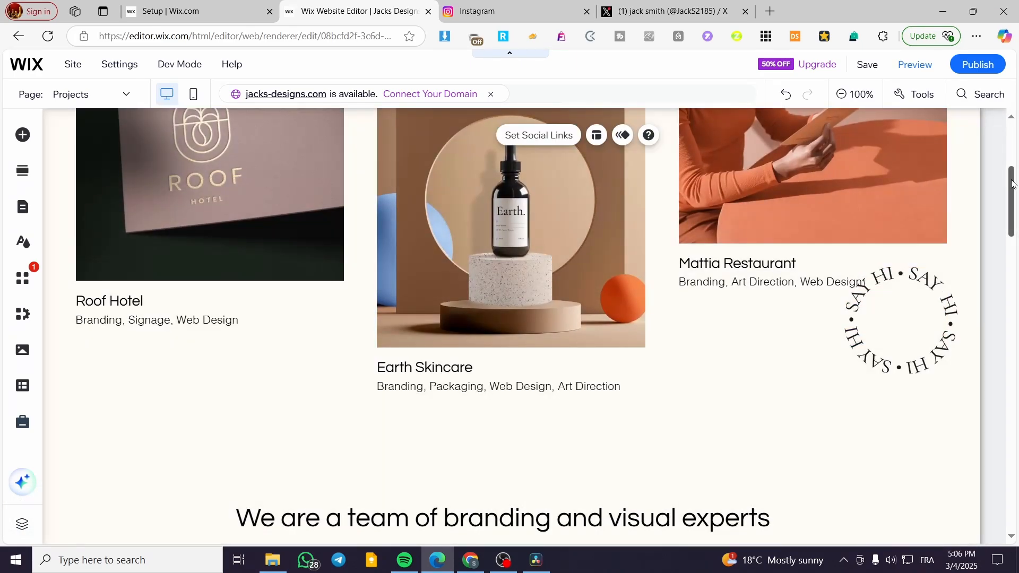
pyautogui.moveTo(1011, 183); pyautogui.dragTo(1011, 475)
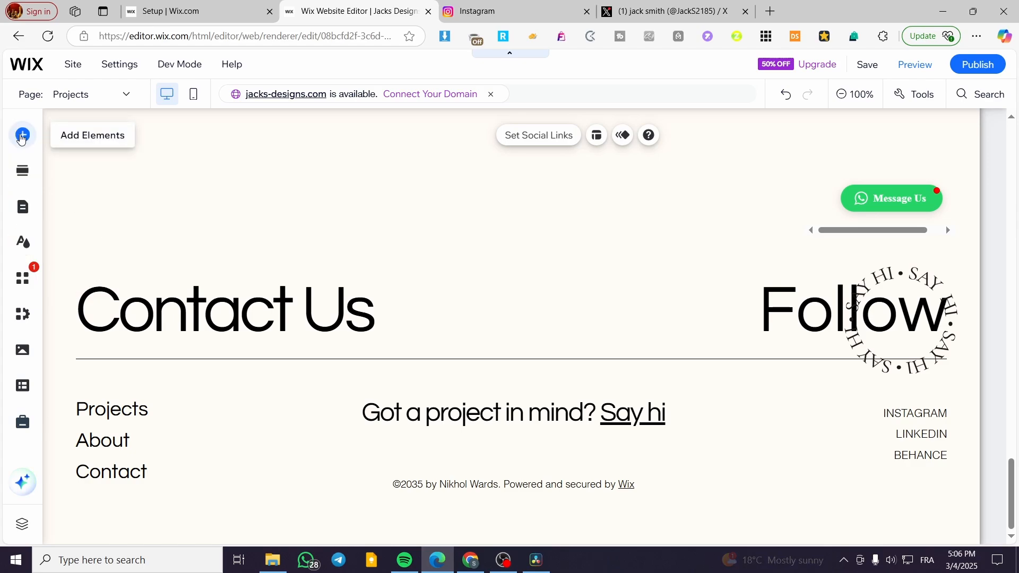
pyautogui.click(21, 136)
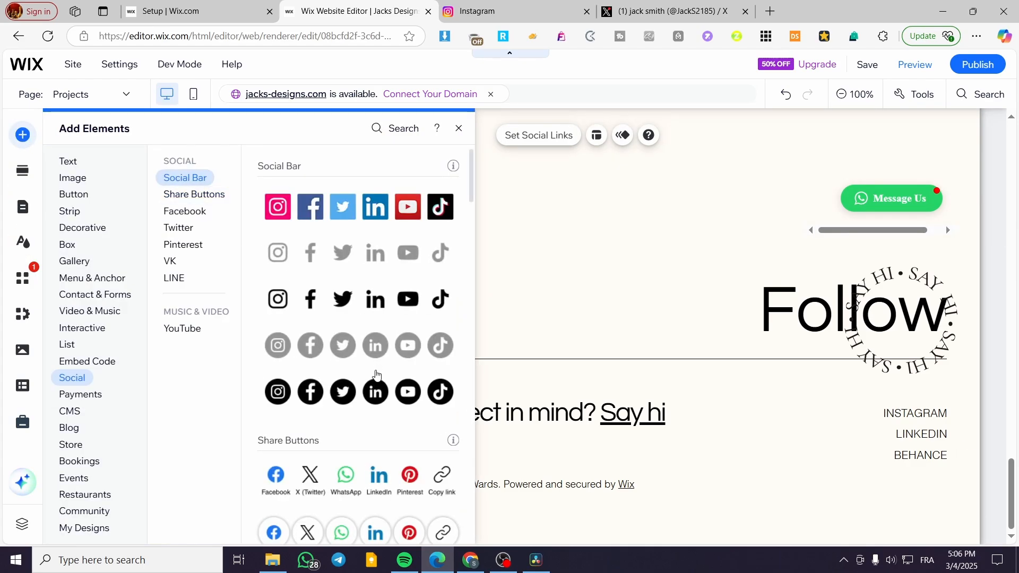
pyautogui.moveTo(376, 400); pyautogui.dragTo(782, 479)
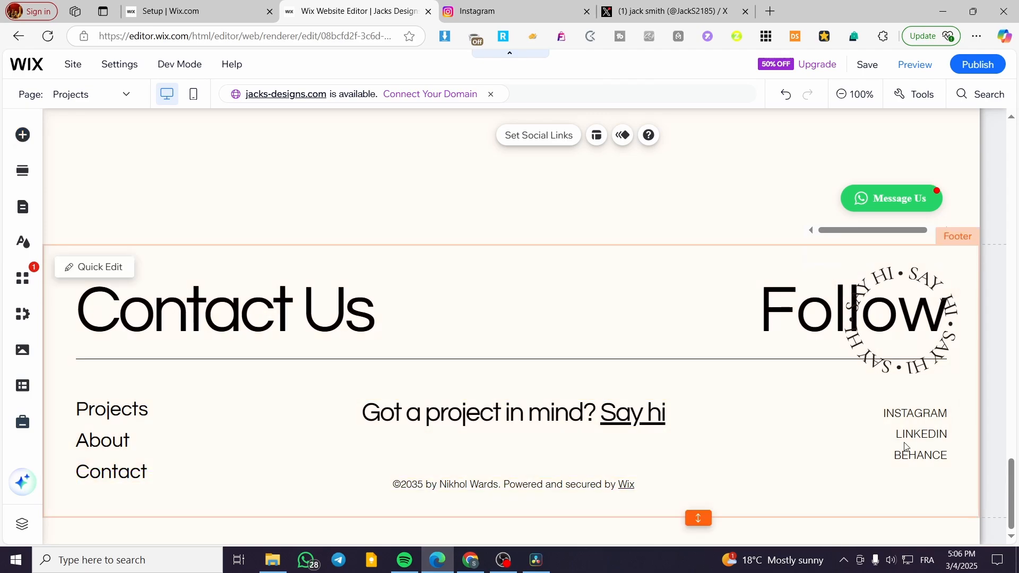
# - Delete the INSTAGRAM, LINKEDIN and BEHANCE text links from the footer
pyautogui.click(920, 413)
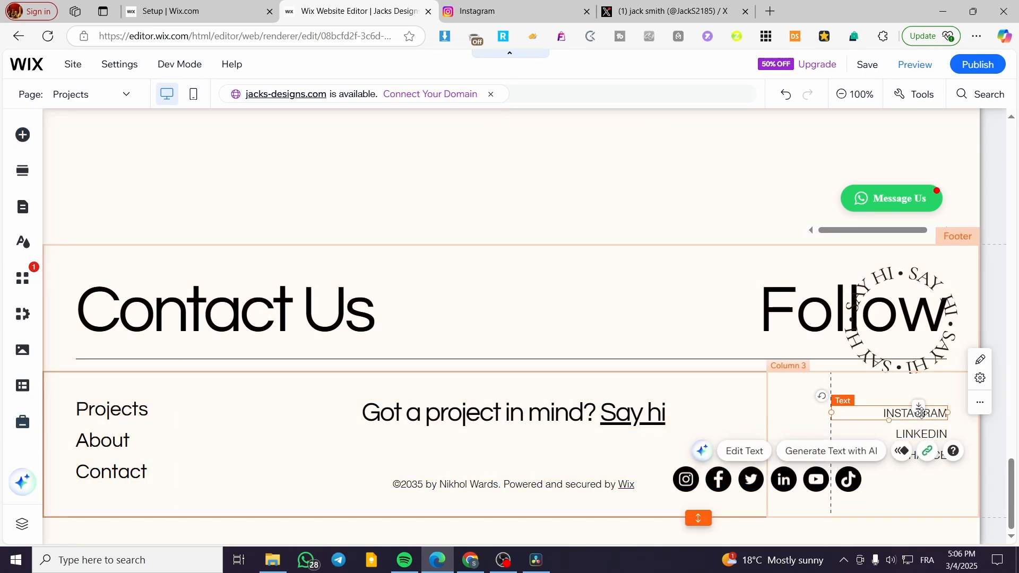
pyautogui.press('Delete')
pyautogui.click(930, 433)
pyautogui.press('Delete')
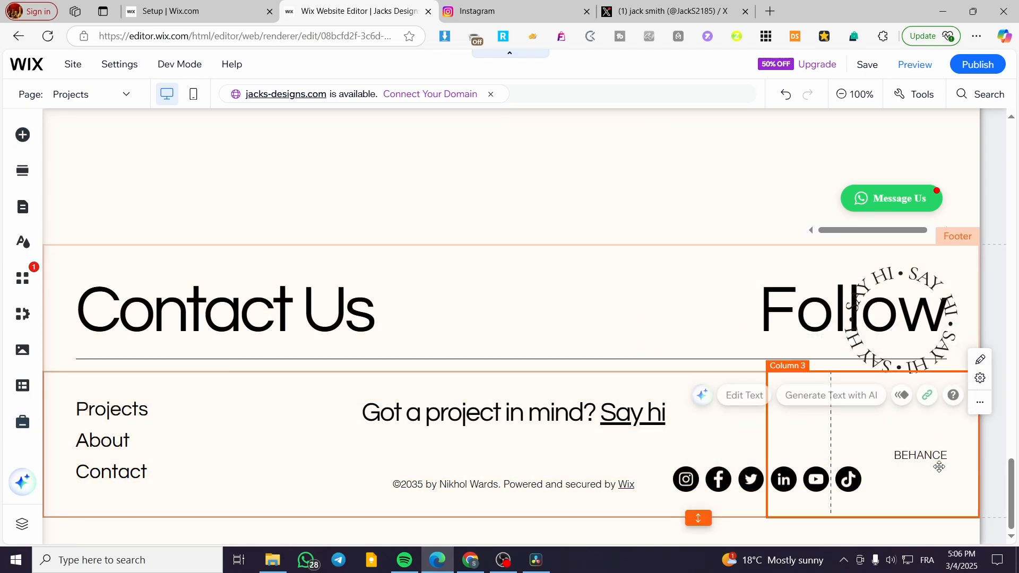
pyautogui.click(935, 458)
pyautogui.press('Delete')
# - Move the footer's Social Bar into the third column beneath Follow, attaching it to that column
pyautogui.moveTo(869, 475); pyautogui.dragTo(899, 458)
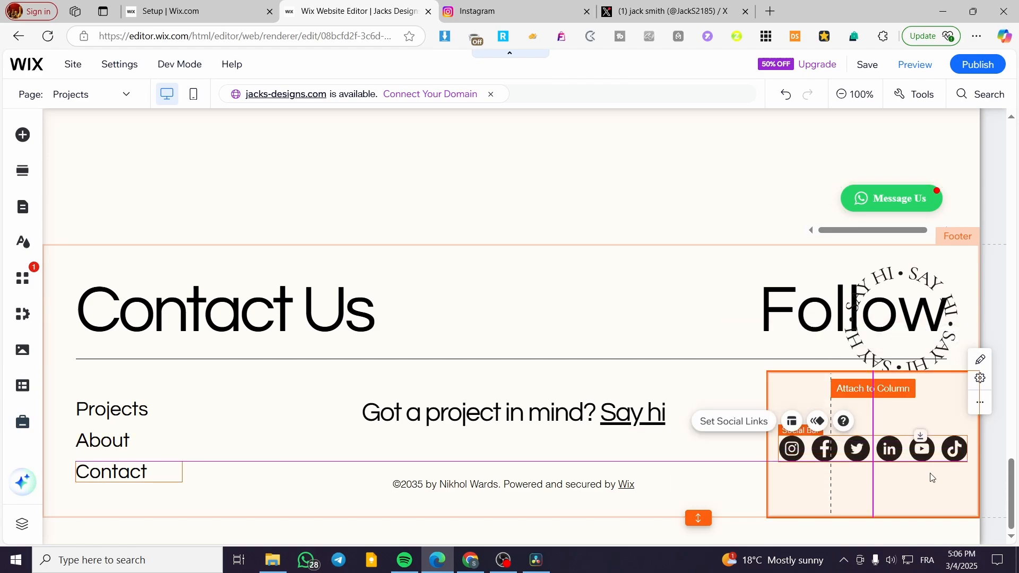
pyautogui.click(609, 334)
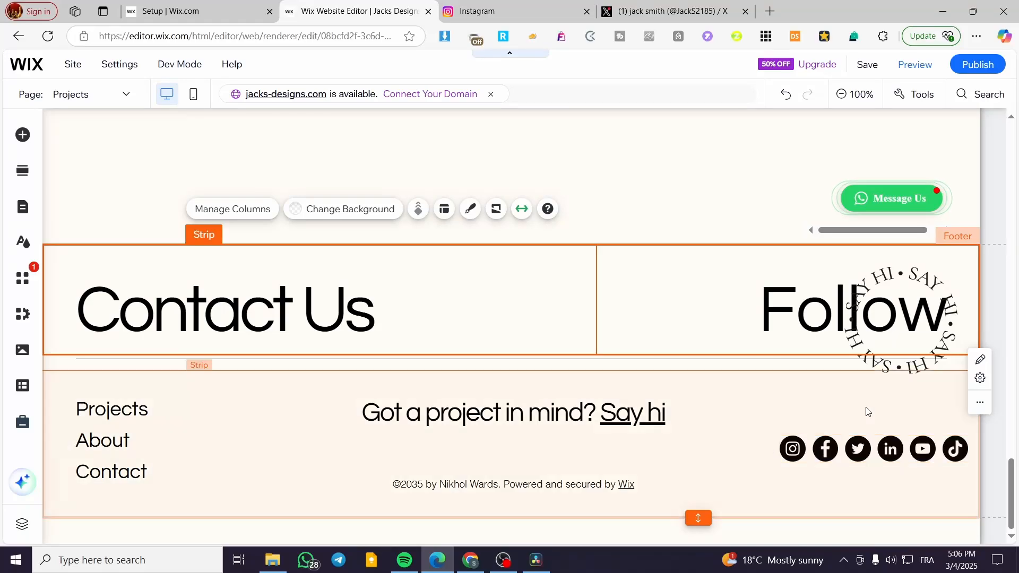
pyautogui.click(810, 409)
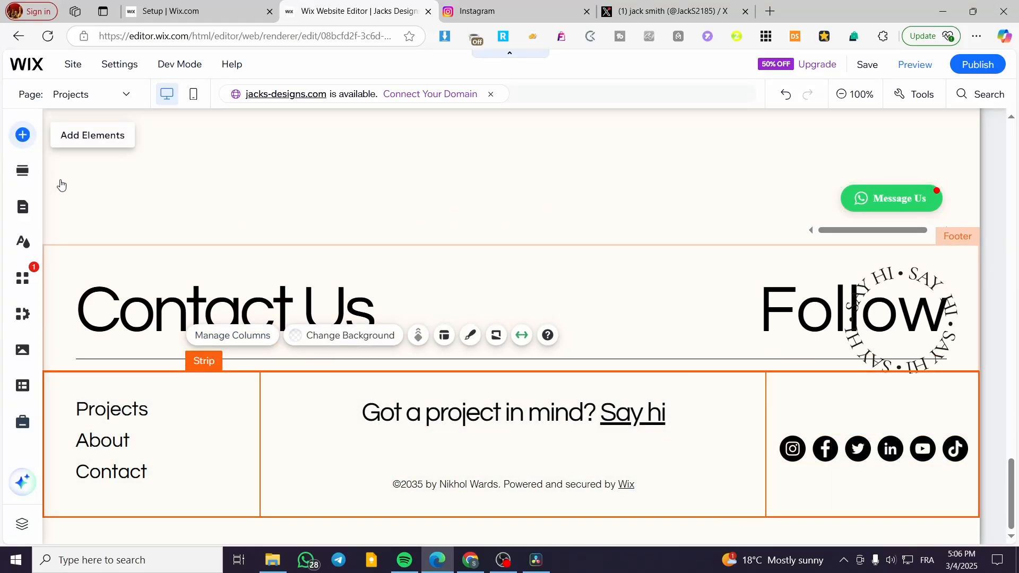
# - Add a Heading 2 themed text directly above the footer's Social Bar
pyautogui.click(23, 134)
pyautogui.moveTo(73, 166)
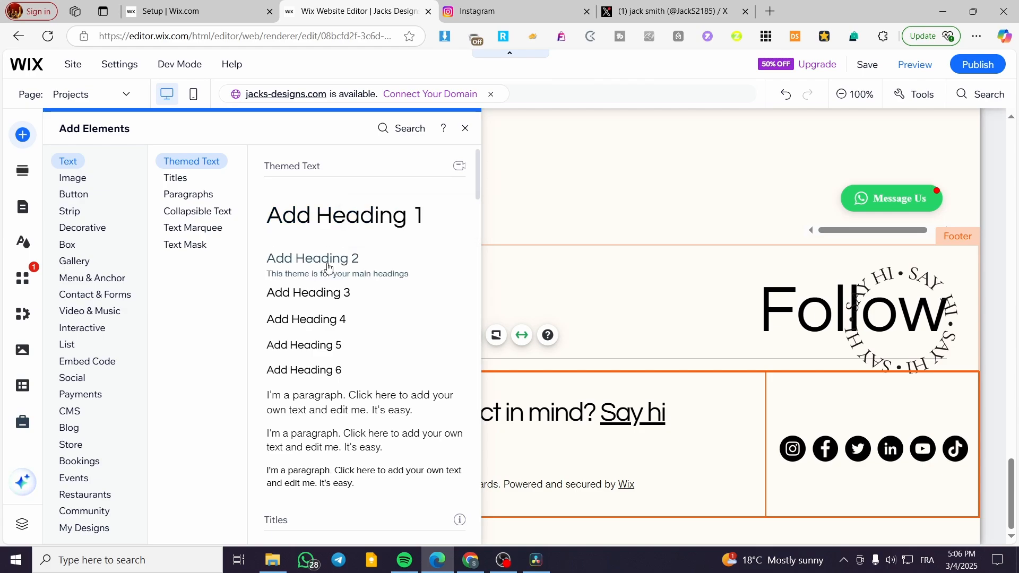
pyautogui.moveTo(515, 360); pyautogui.dragTo(966, 403)
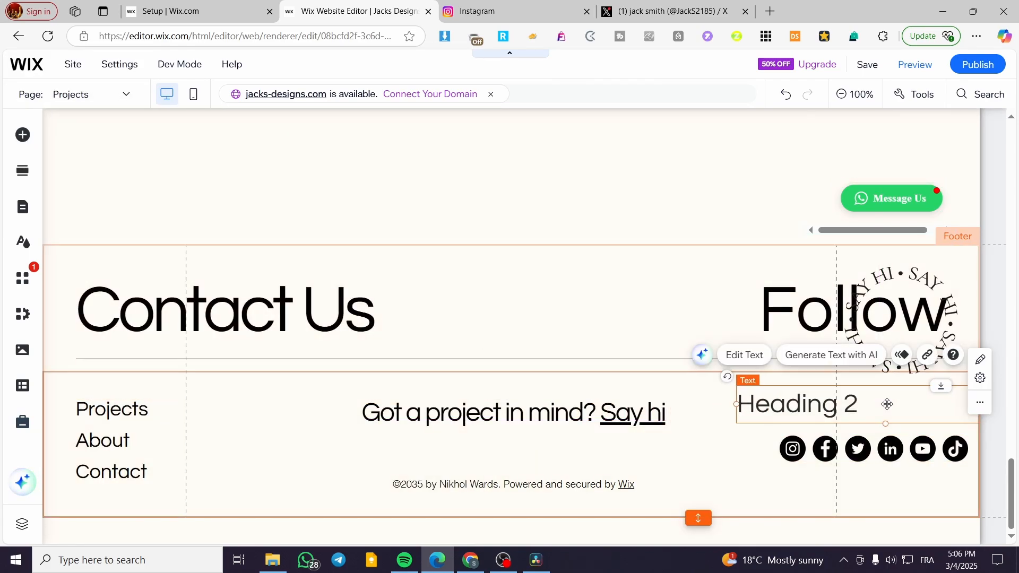
# - Change the new heading's text to "Follow Me on Socials" and shift it slightly away from the page edge
pyautogui.doubleClick(852, 408)
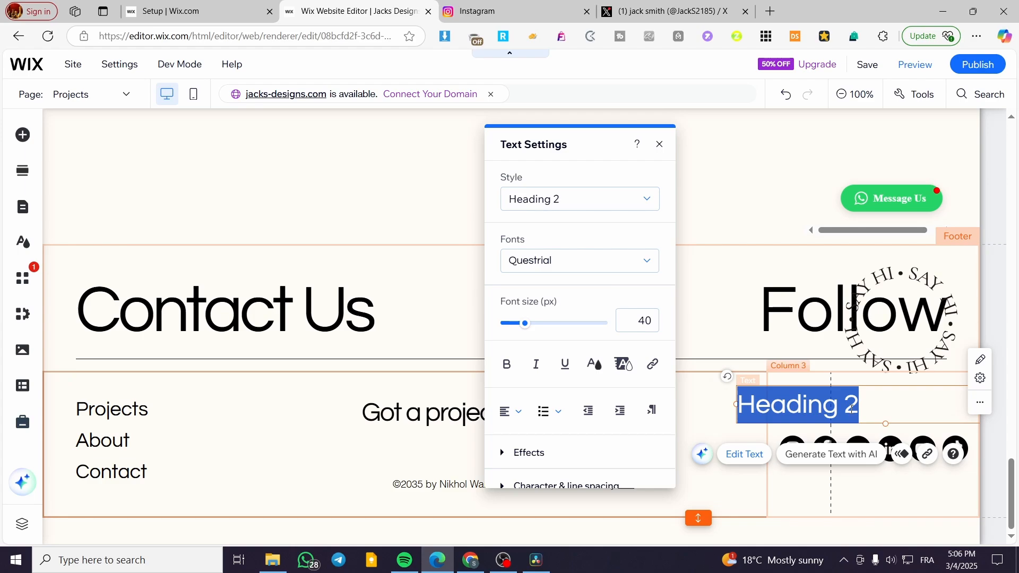
pyautogui.write('Follow Me on Socila')
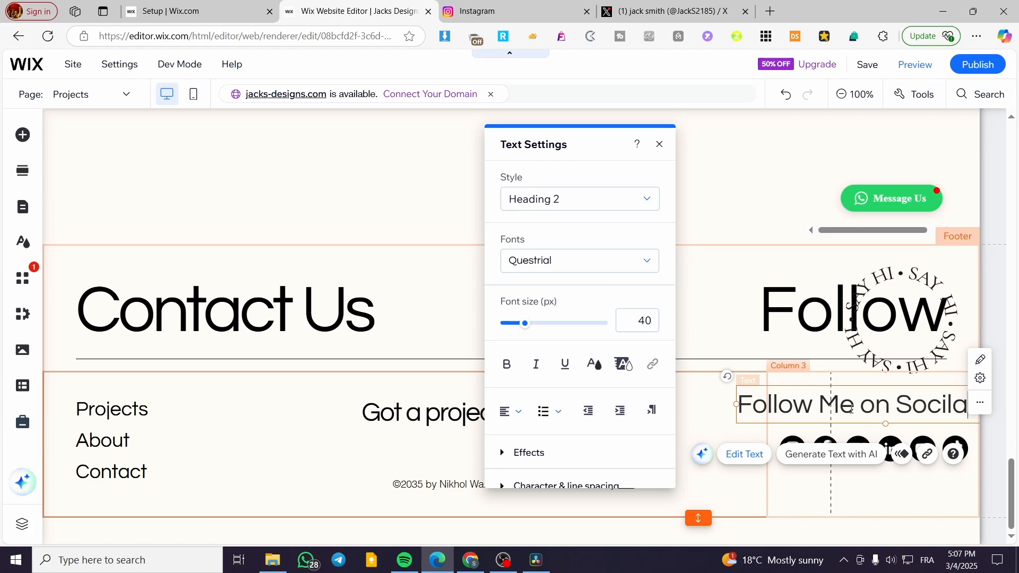
pyautogui.write('s')
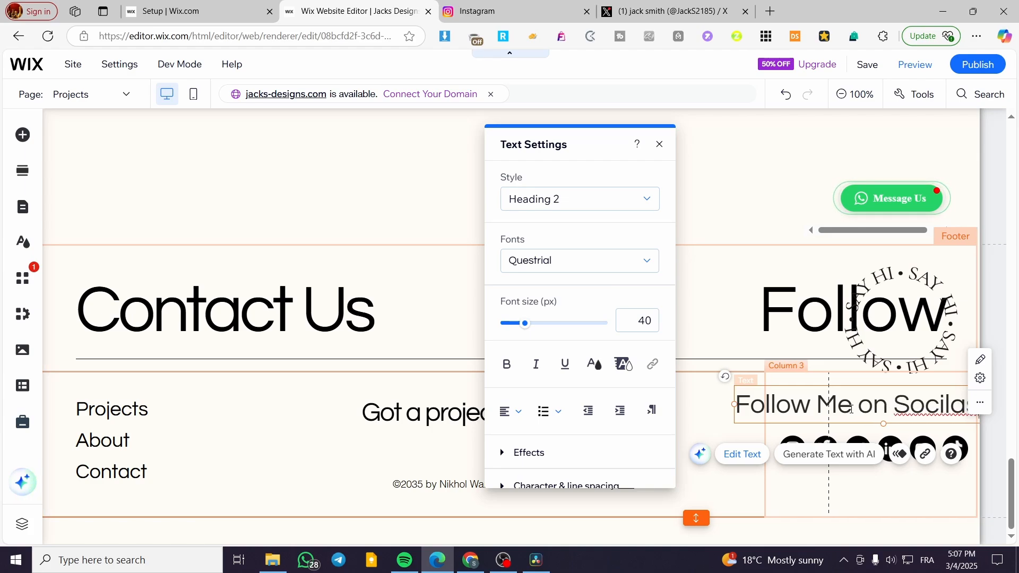
pyautogui.click(988, 443)
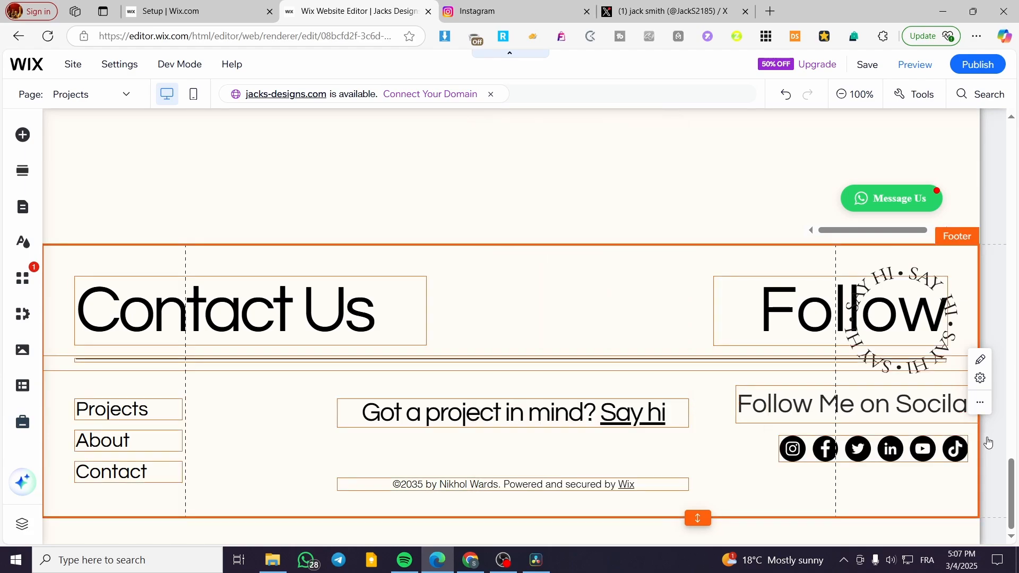
pyautogui.doubleClick(944, 395)
pyautogui.click(947, 407)
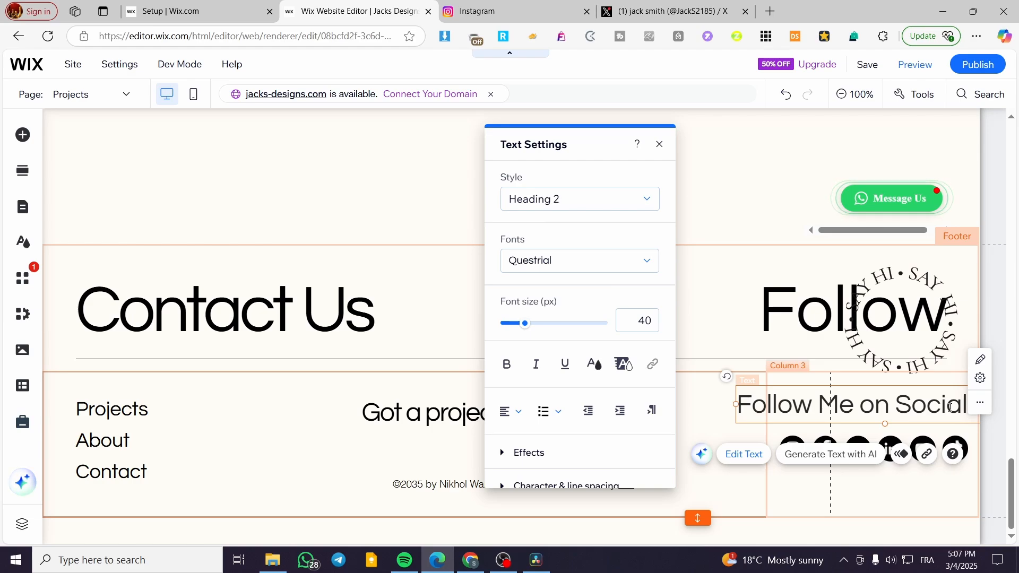
pyautogui.click(990, 449)
pyautogui.moveTo(735, 406); pyautogui.dragTo(720, 406)
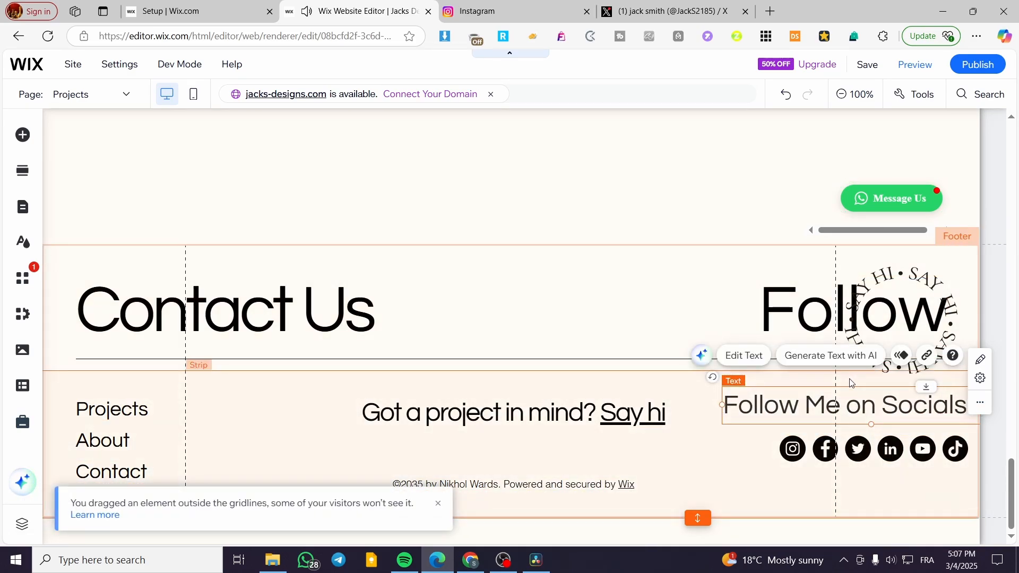
# - Make the "Follow Me on Socials" heading bold with a 25 px font size, and move it slightly down towards the middle column
pyautogui.doubleClick(743, 404)
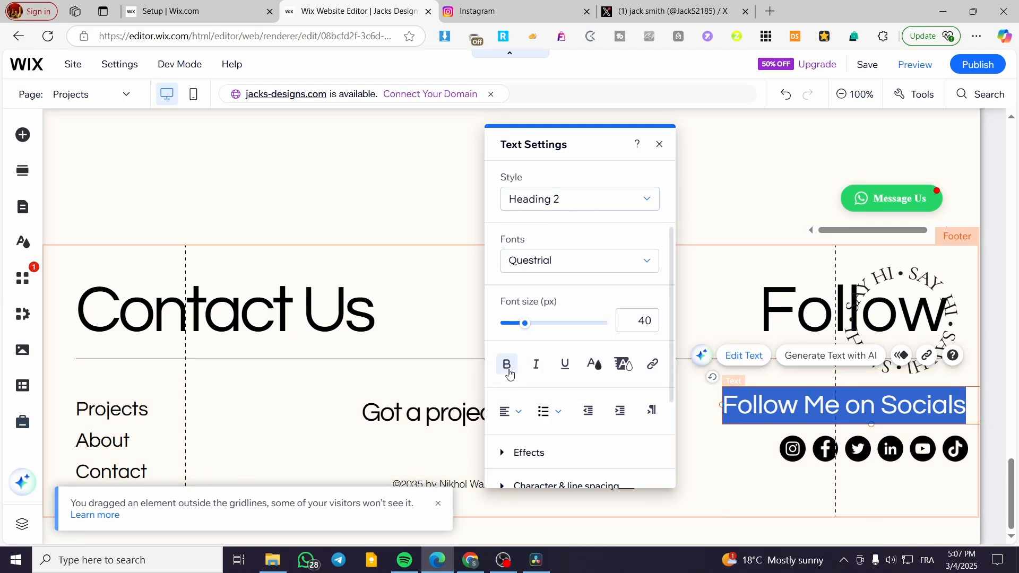
pyautogui.click(507, 364)
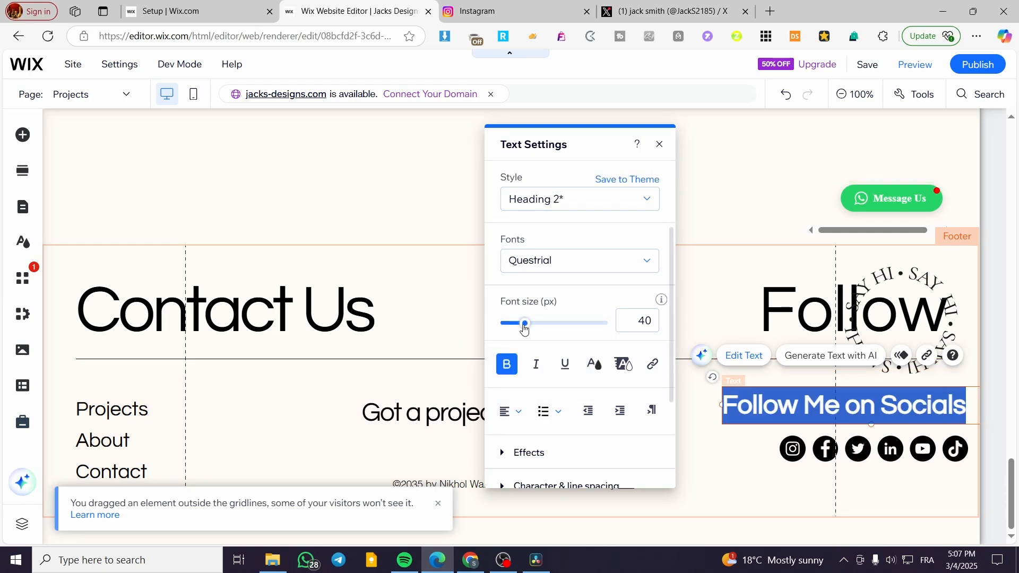
pyautogui.moveTo(524, 328); pyautogui.dragTo(513, 329)
pyautogui.click(740, 425)
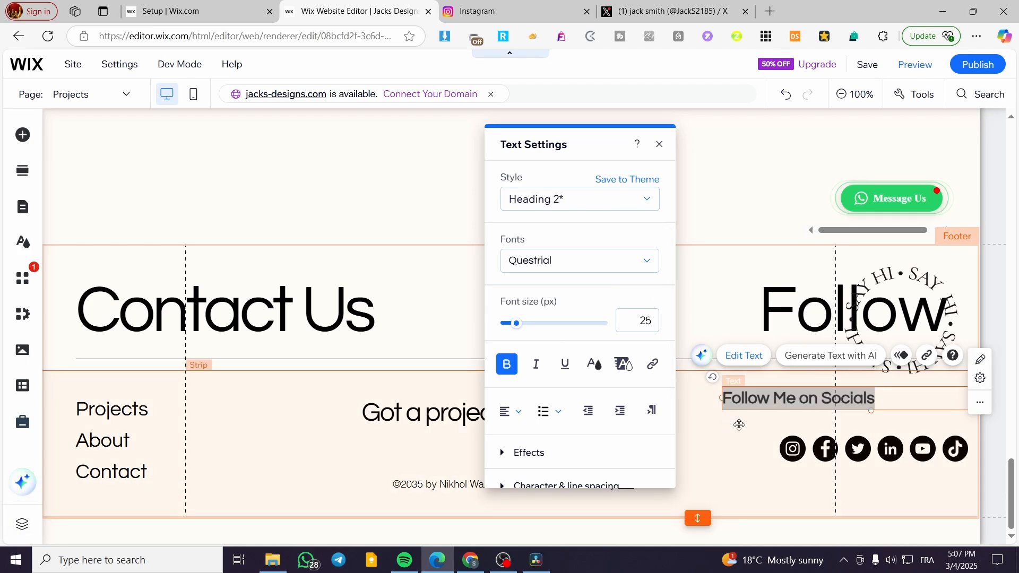
pyautogui.moveTo(778, 402)
pyautogui.mouseDown()
pyautogui.moveTo(883, 419)
pyautogui.moveTo(766, 413)
pyautogui.mouseUp()
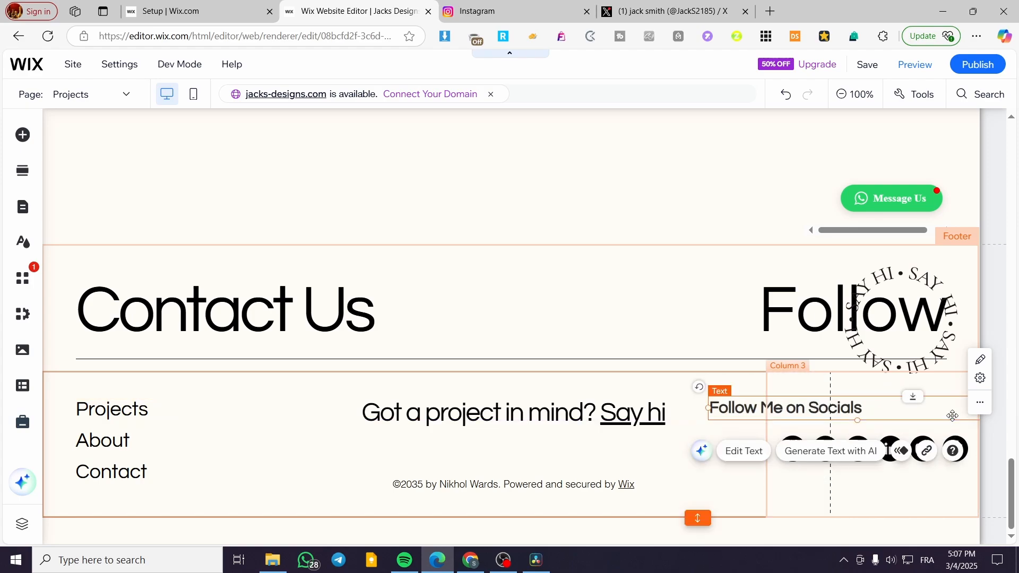
# - Narrow the "Follow Me on Socials" text box to fit its text and centre it above the footer's Social Bar
pyautogui.moveTo(919, 411); pyautogui.dragTo(844, 410)
pyautogui.moveTo(929, 408); pyautogui.dragTo(790, 409)
pyautogui.moveTo(721, 411); pyautogui.dragTo(892, 414)
pyautogui.click(903, 485)
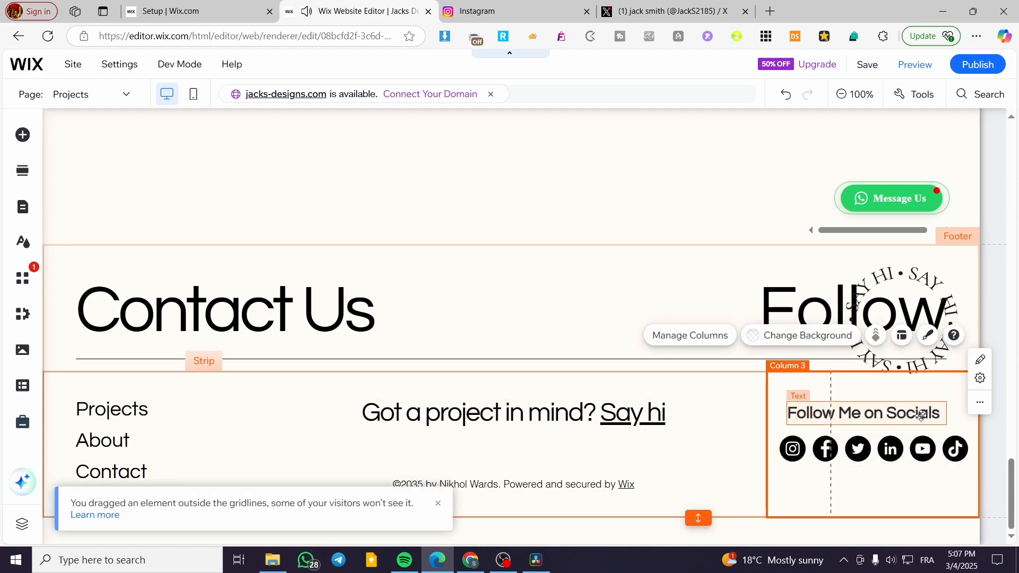
pyautogui.moveTo(934, 416); pyautogui.dragTo(941, 416)
pyautogui.click(995, 438)
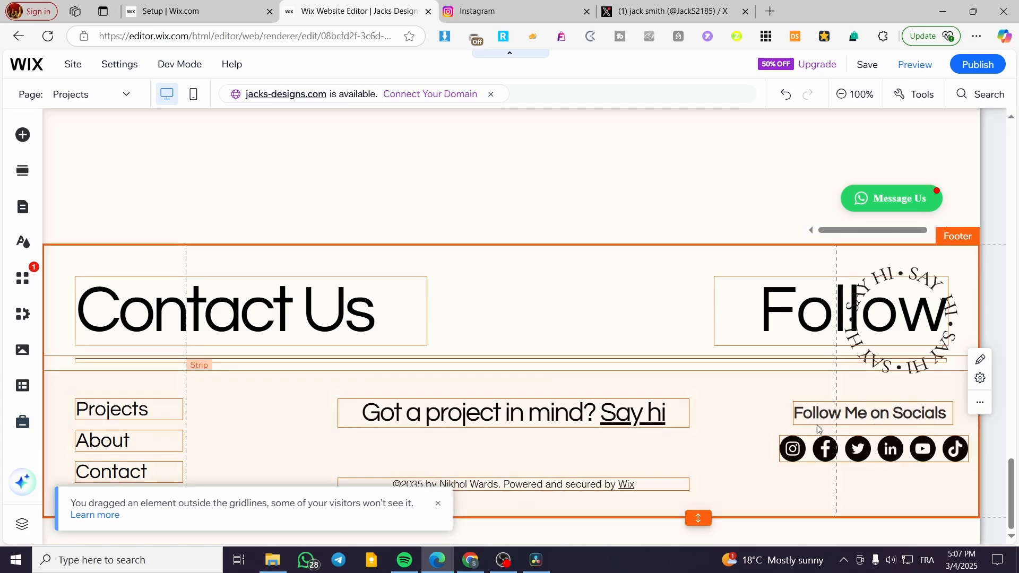
# - Switch from the Projects page to the About page using the site's page list
pyautogui.scroll(4, 364, 428)
pyautogui.scroll(-4, 354, 423)
pyautogui.scroll(10, 352, 423)
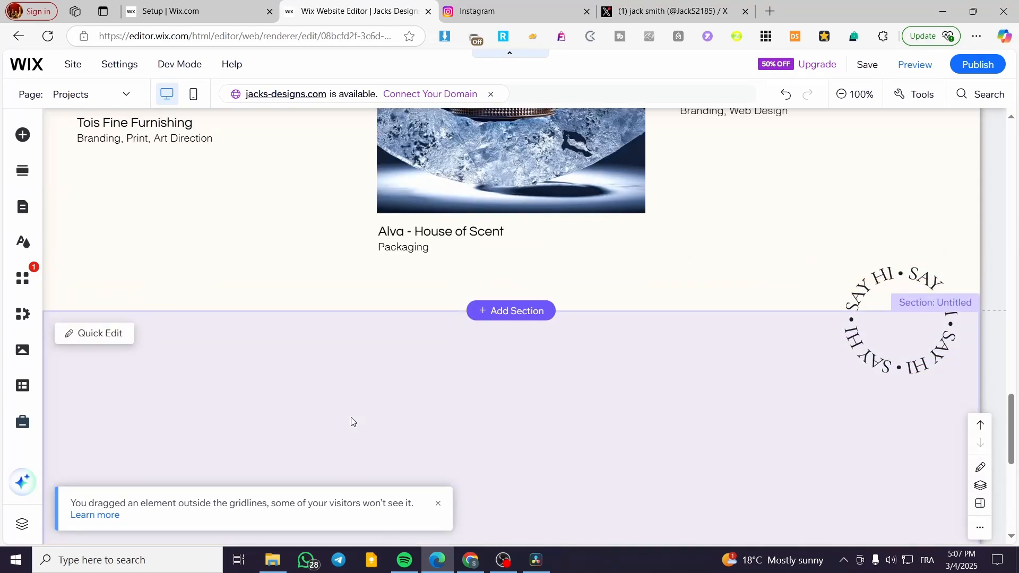
pyautogui.scroll(10, 346, 423)
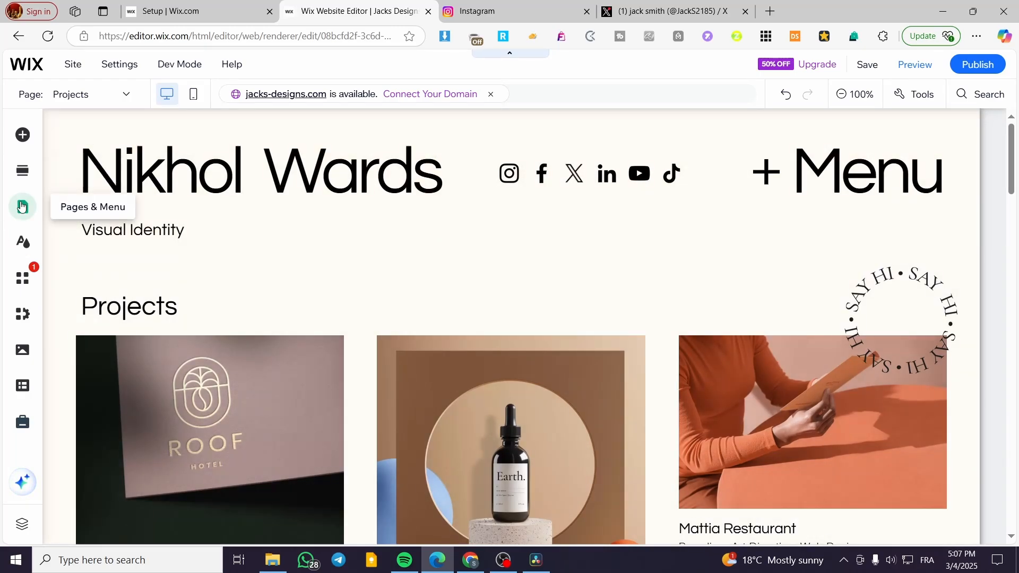
pyautogui.click(22, 207)
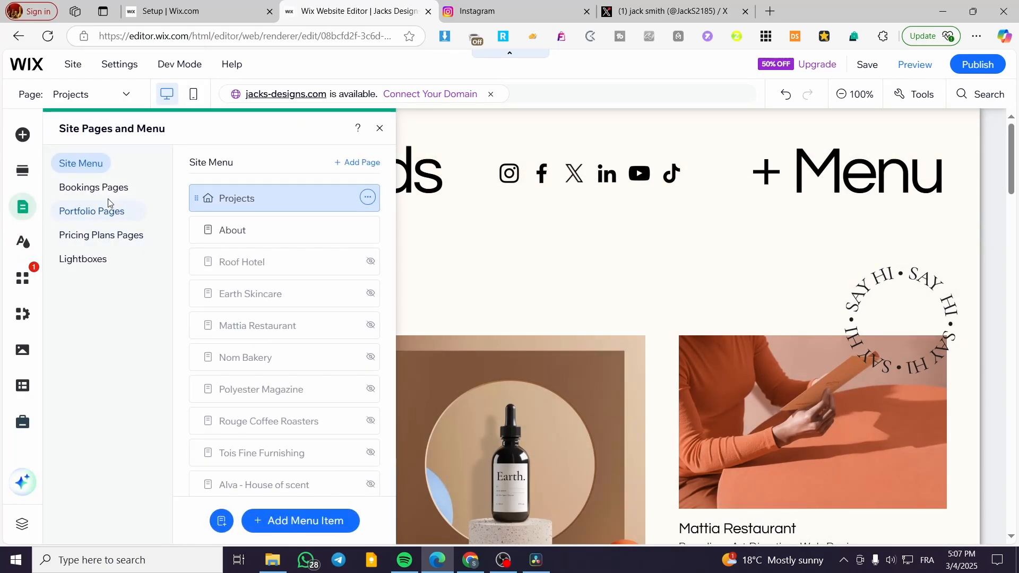
pyautogui.click(296, 239)
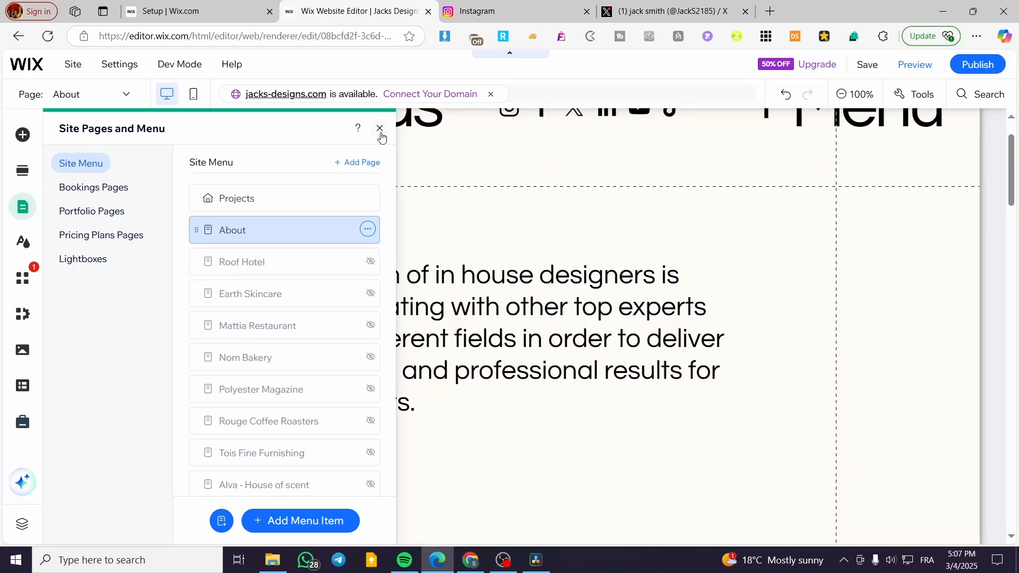
pyautogui.click(379, 128)
# - Add a new section directly above Our Story and choose a designed section as its starting point
pyautogui.scroll(-10, 493, 355)
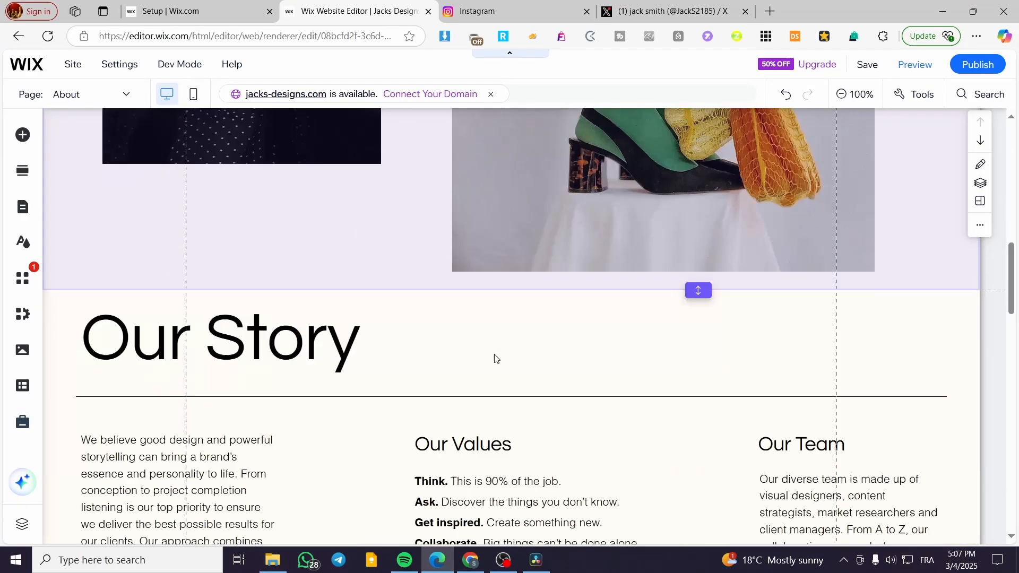
pyautogui.scroll(5, 490, 349)
pyautogui.scroll(-2, 489, 349)
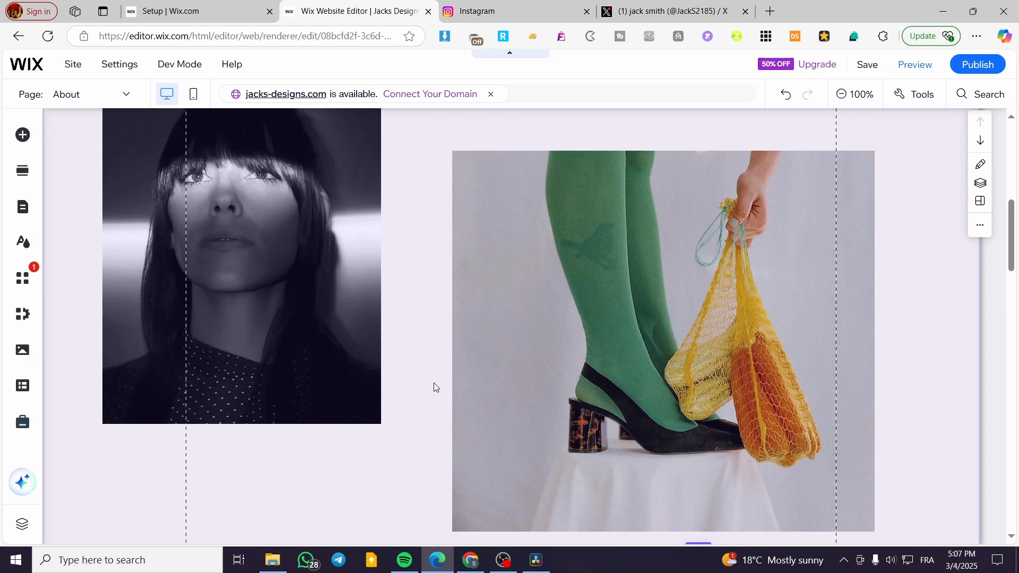
pyautogui.scroll(-2, 410, 385)
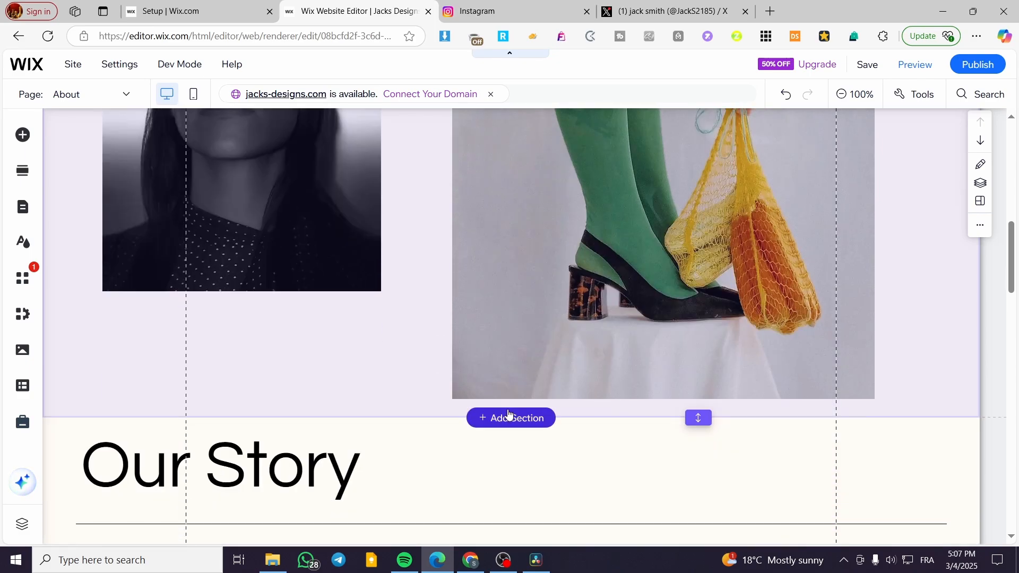
pyautogui.click(525, 418)
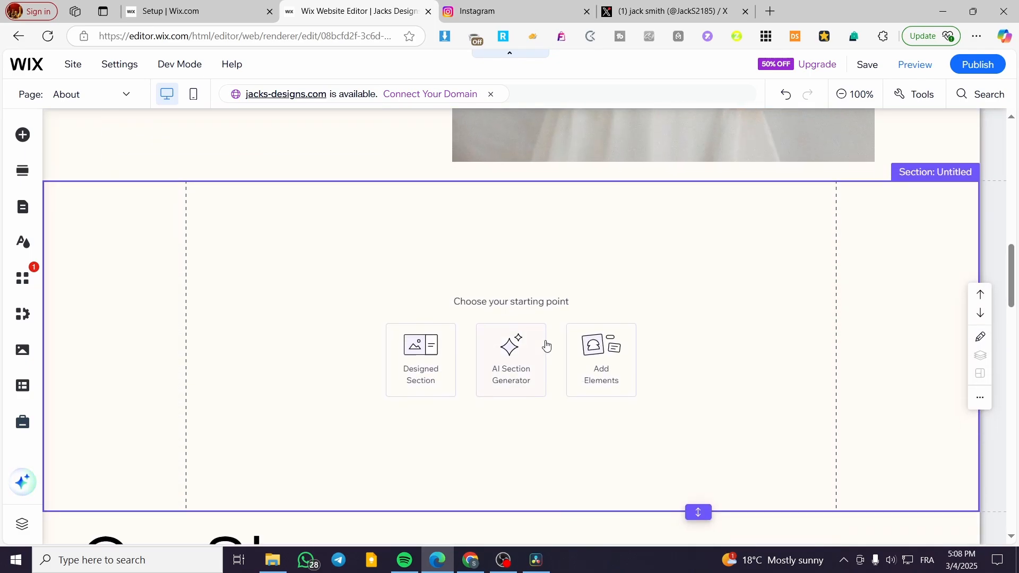
pyautogui.click(427, 338)
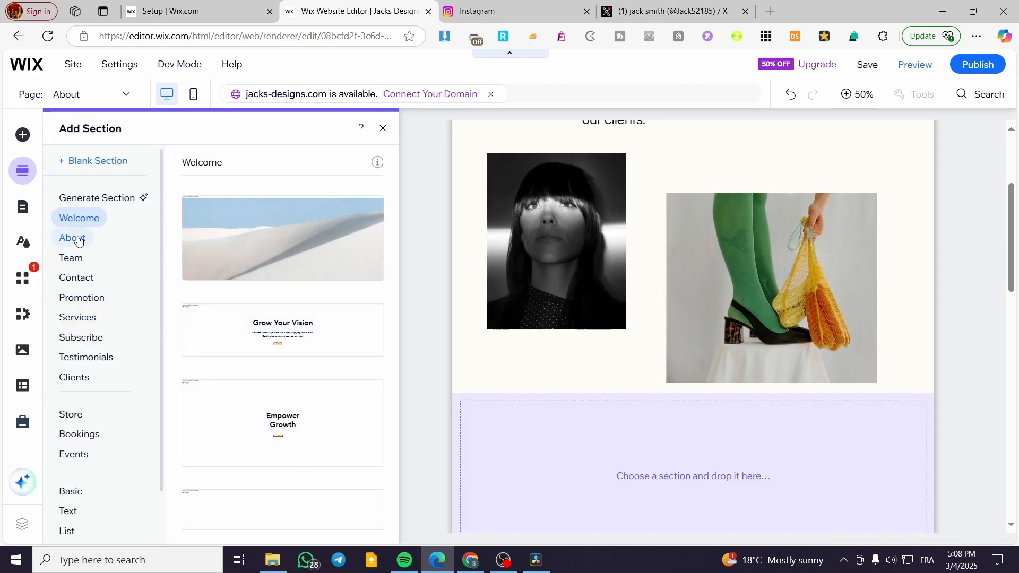
# - Browse the Contact, Subscribe, Clients, Testimonials, Services and Promotion categories of designed sections
pyautogui.click(89, 281)
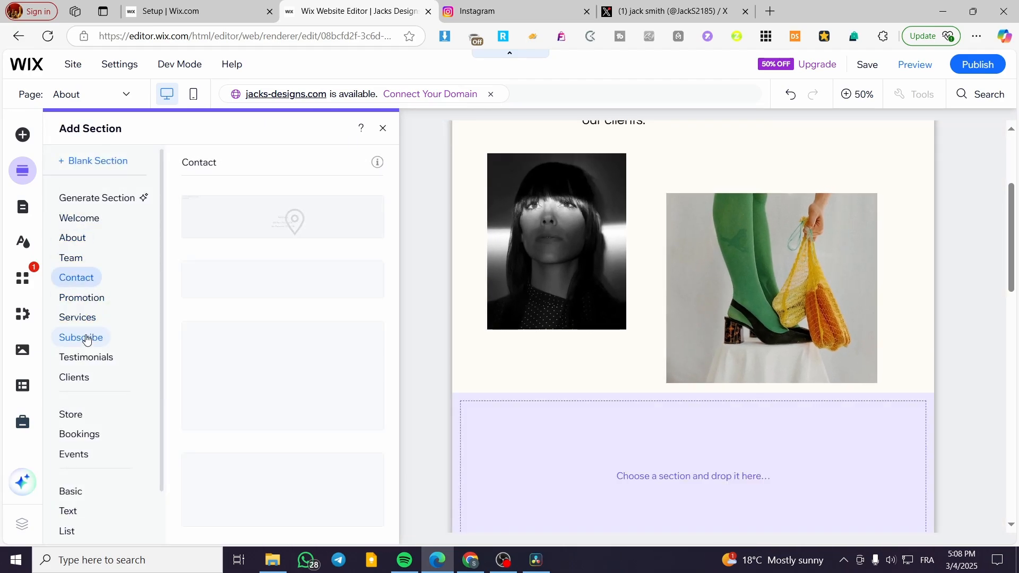
pyautogui.click(85, 337)
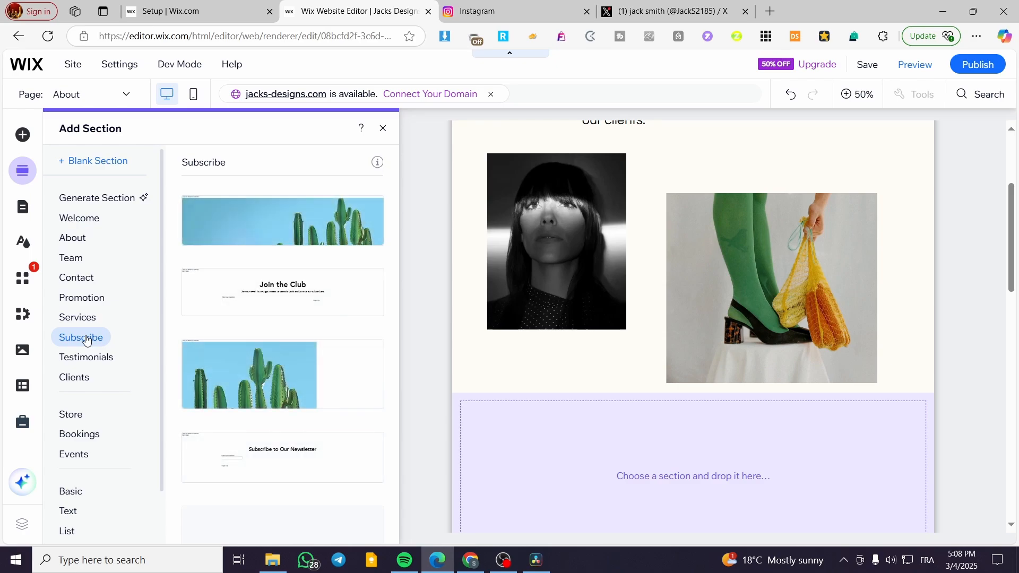
pyautogui.scroll(-2, 85, 393)
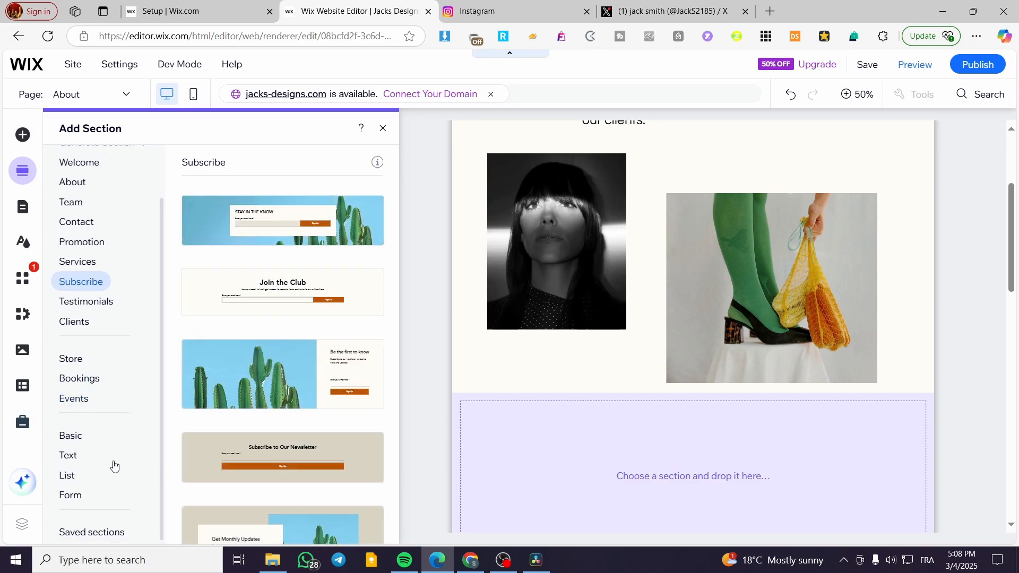
pyautogui.click(78, 322)
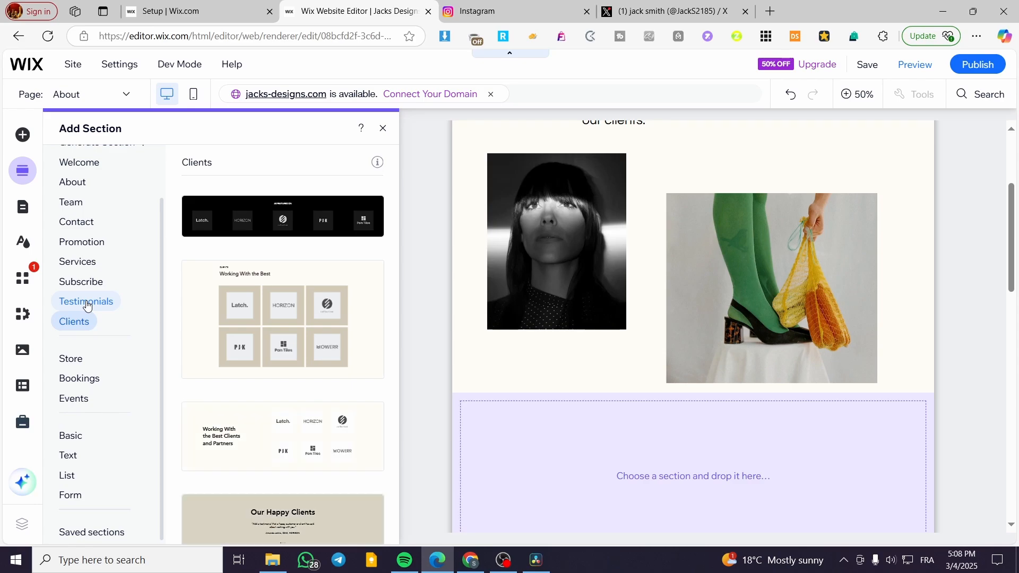
pyautogui.click(92, 301)
pyautogui.click(82, 262)
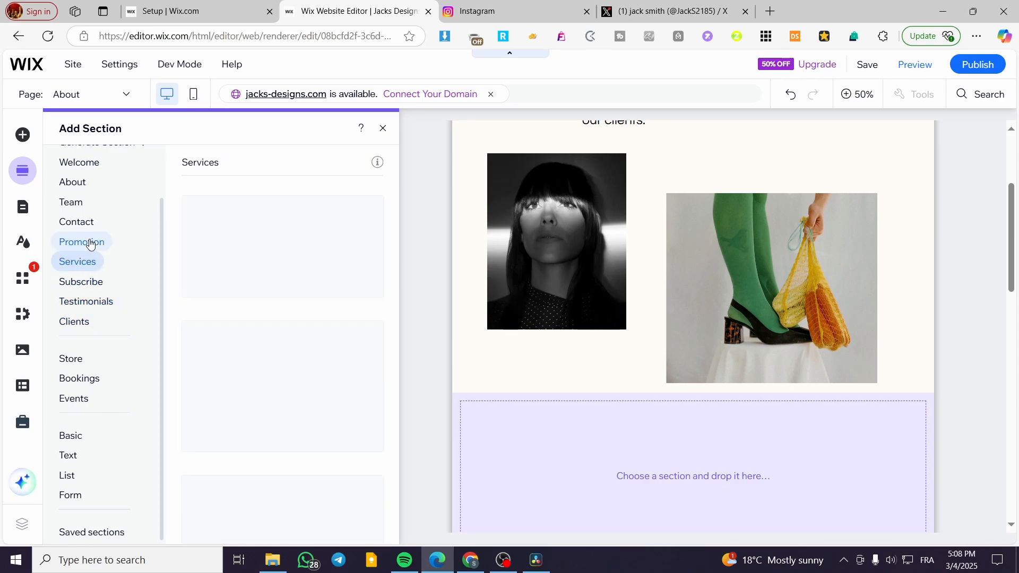
pyautogui.click(90, 243)
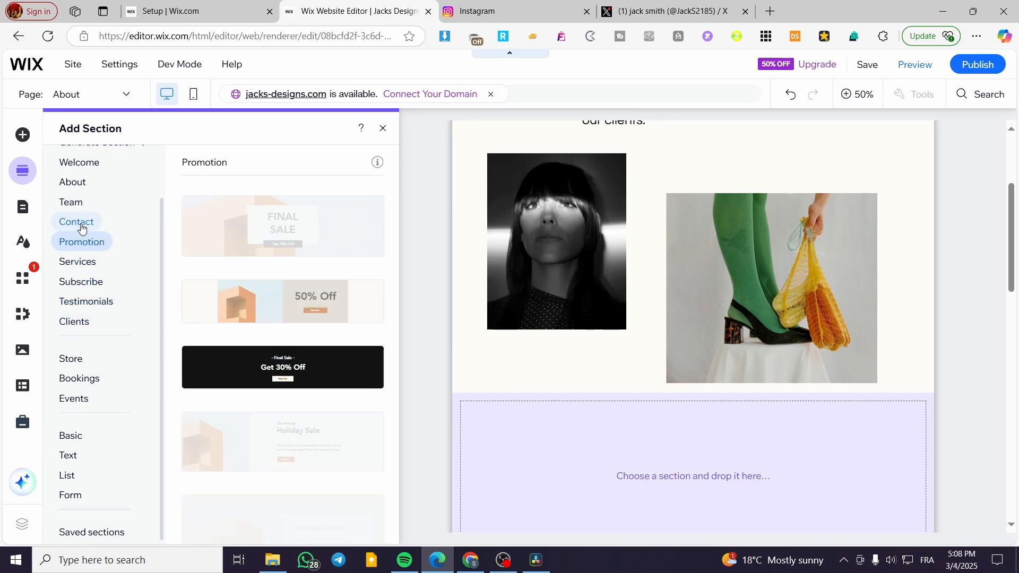
# - Insert the Contact section design with the desert background and the Call, Email and Follow columns
pyautogui.click(82, 227)
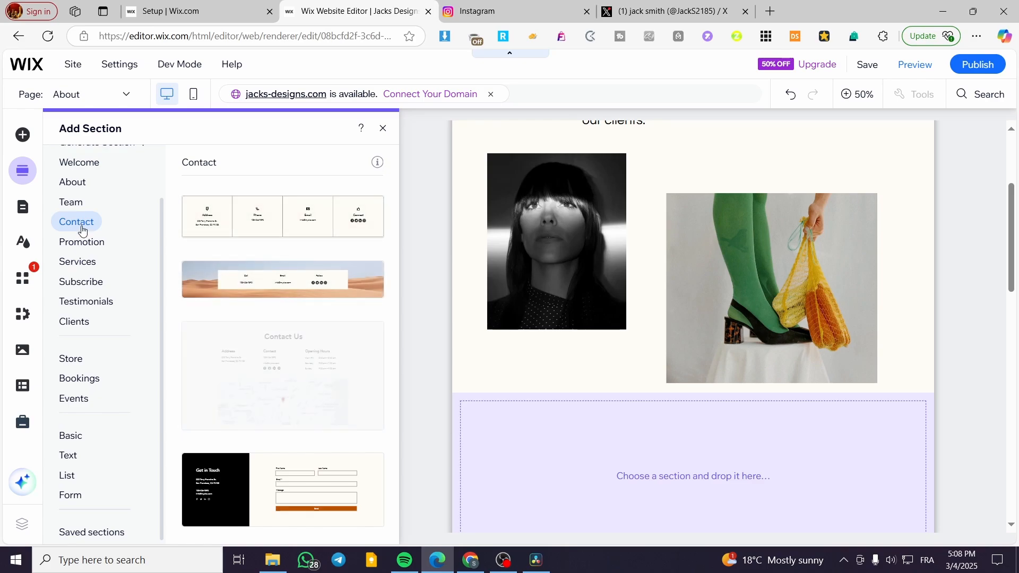
pyautogui.click(314, 280)
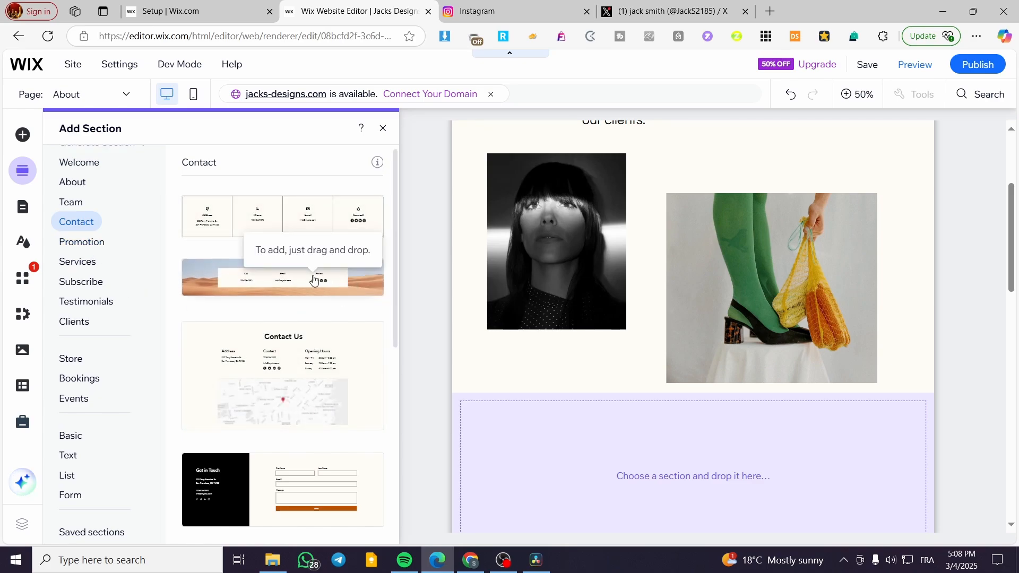
pyautogui.scroll(-7, 302, 297)
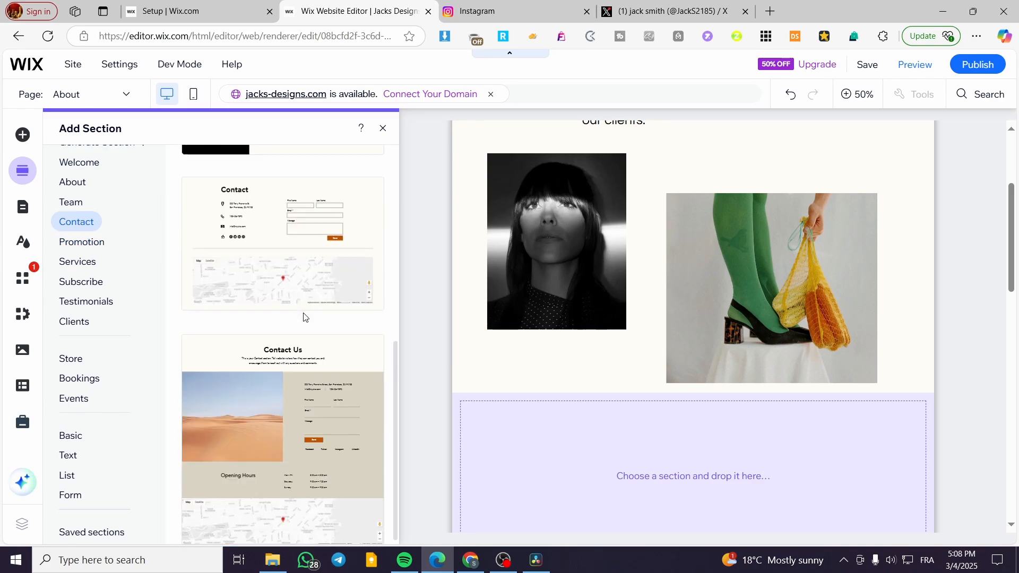
pyautogui.scroll(7, 308, 403)
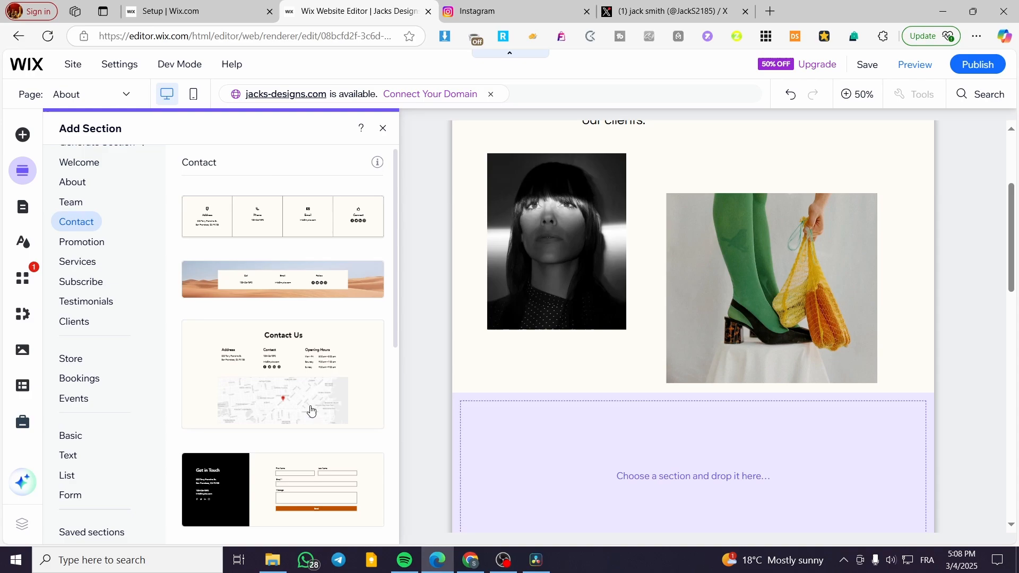
pyautogui.click(305, 290)
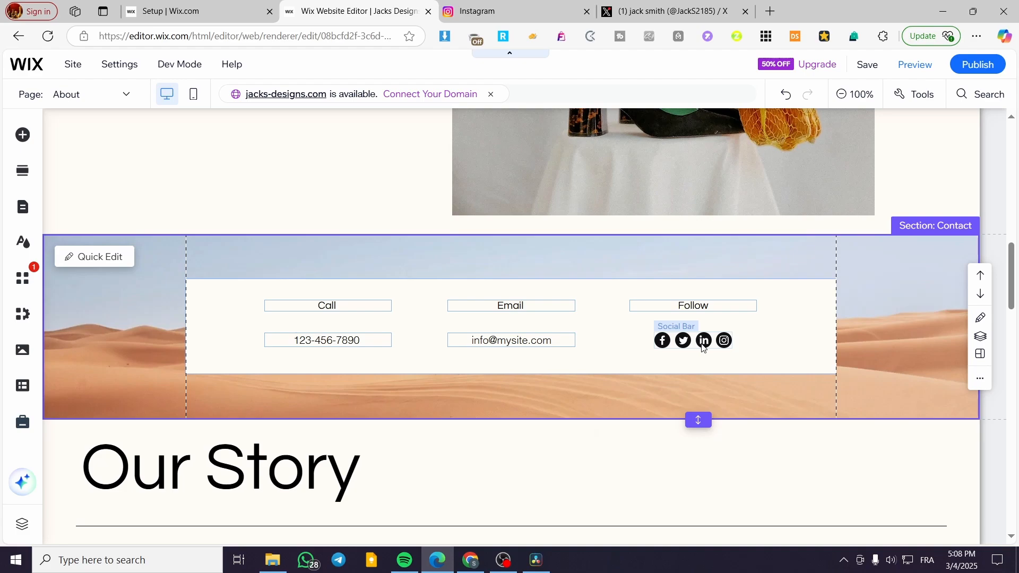
# - Try deleting the Social Bar from the new Contact section
pyautogui.click(703, 344)
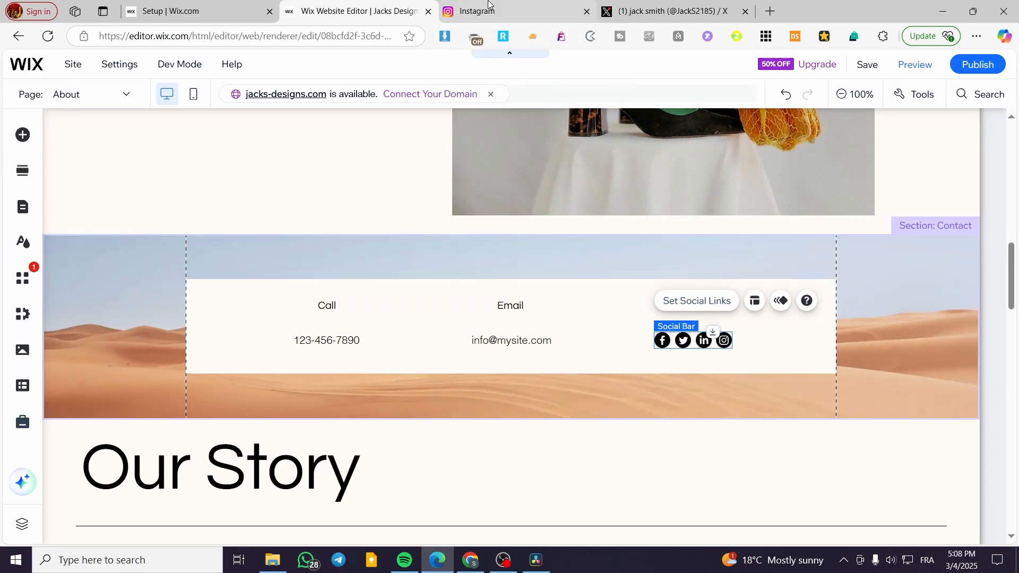
pyautogui.press('Delete')
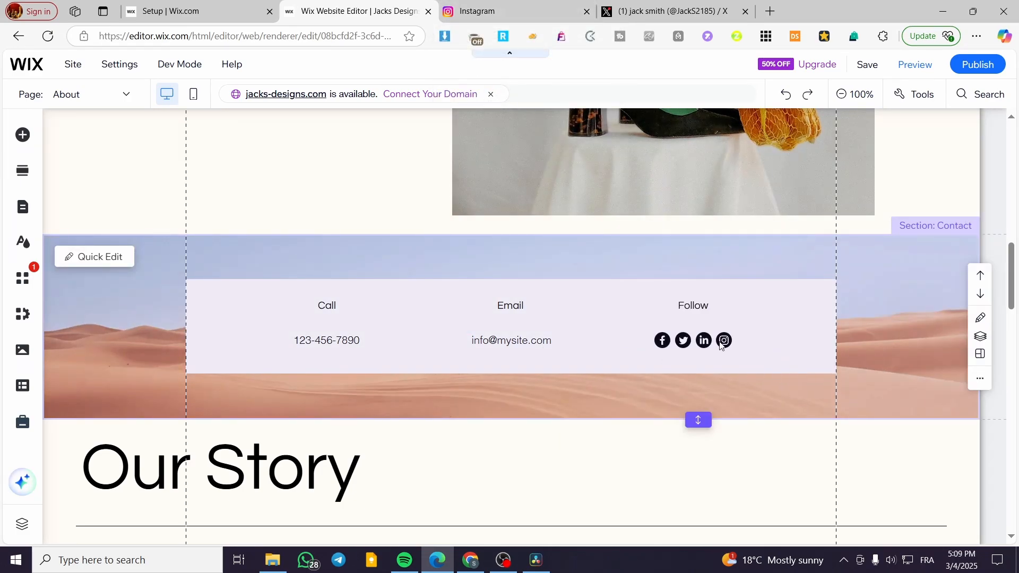
# - Review the available social bar styles, plus the social link and layout settings of the Contact section's Social Bar
pyautogui.click(690, 342)
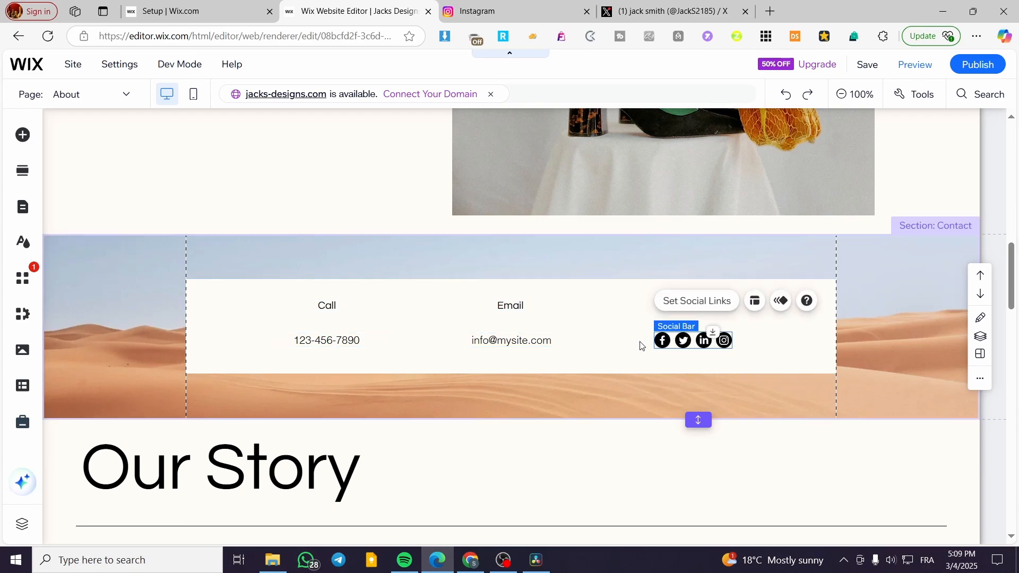
pyautogui.click(22, 135)
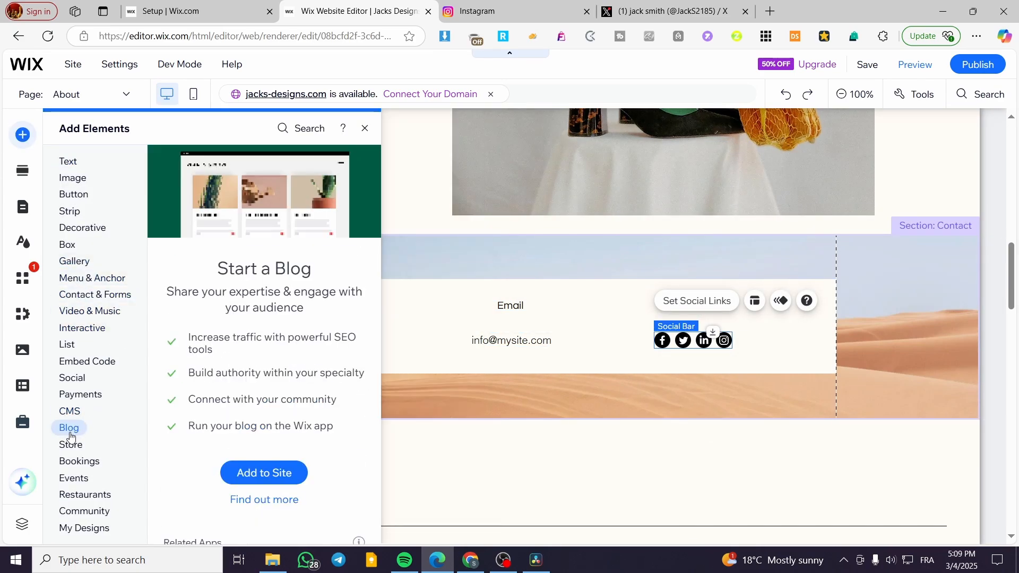
pyautogui.moveTo(74, 384)
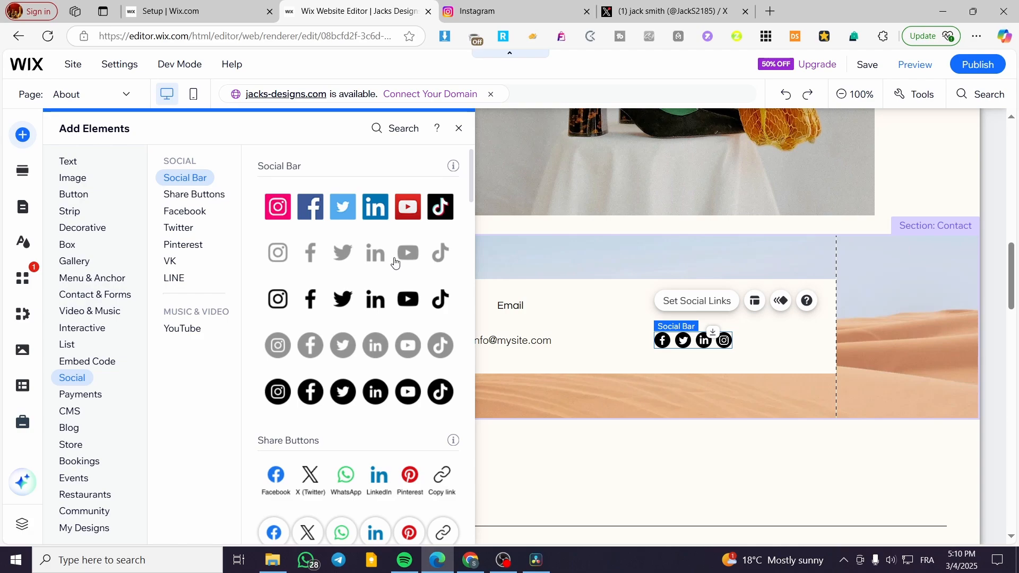
pyautogui.click(696, 301)
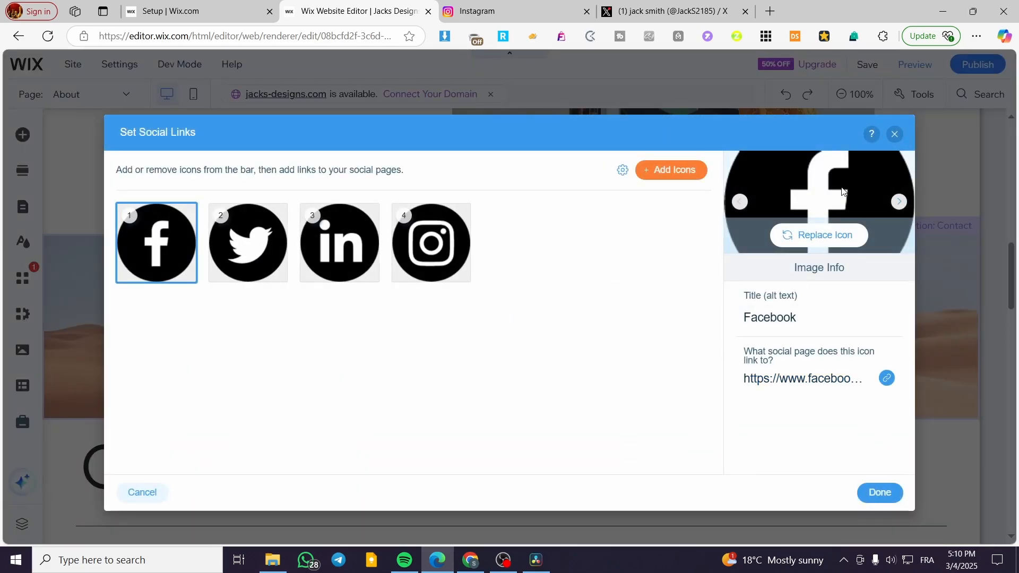
pyautogui.click(894, 136)
pyautogui.click(755, 301)
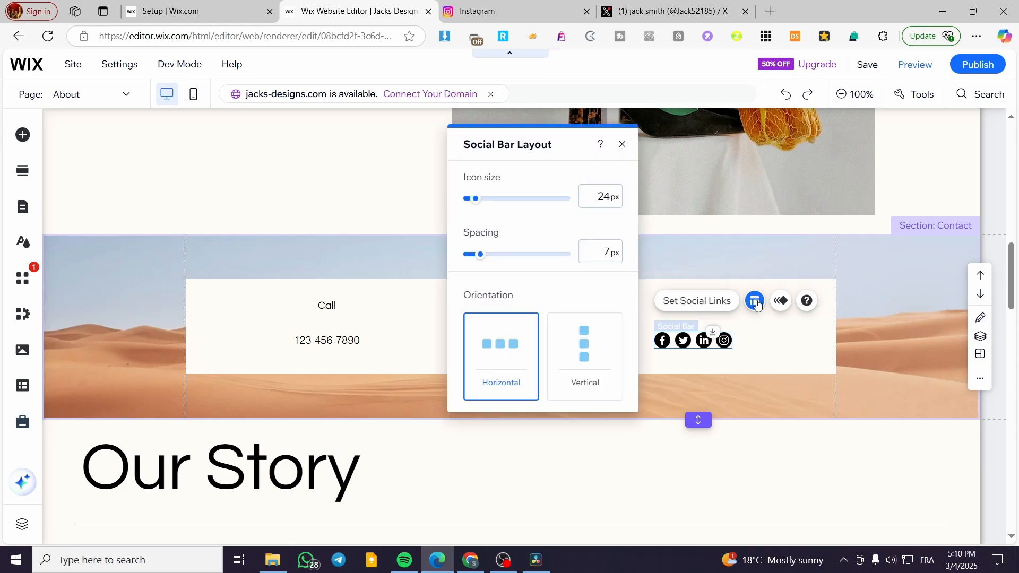
pyautogui.click(622, 145)
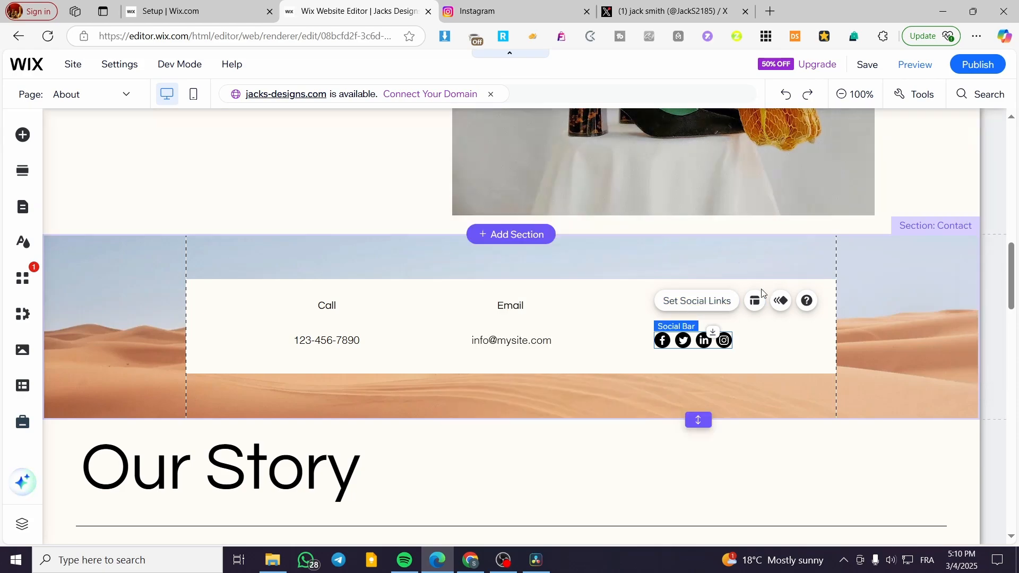
# - Apply the Turn entrance animation to the Contact section's Social Bar
pyautogui.click(782, 301)
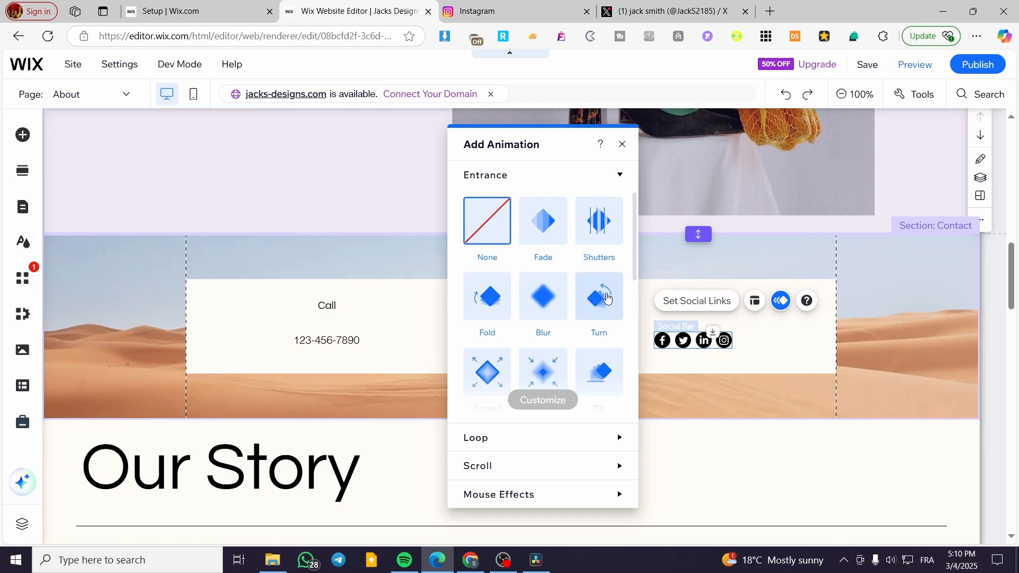
pyautogui.click(607, 298)
pyautogui.click(621, 144)
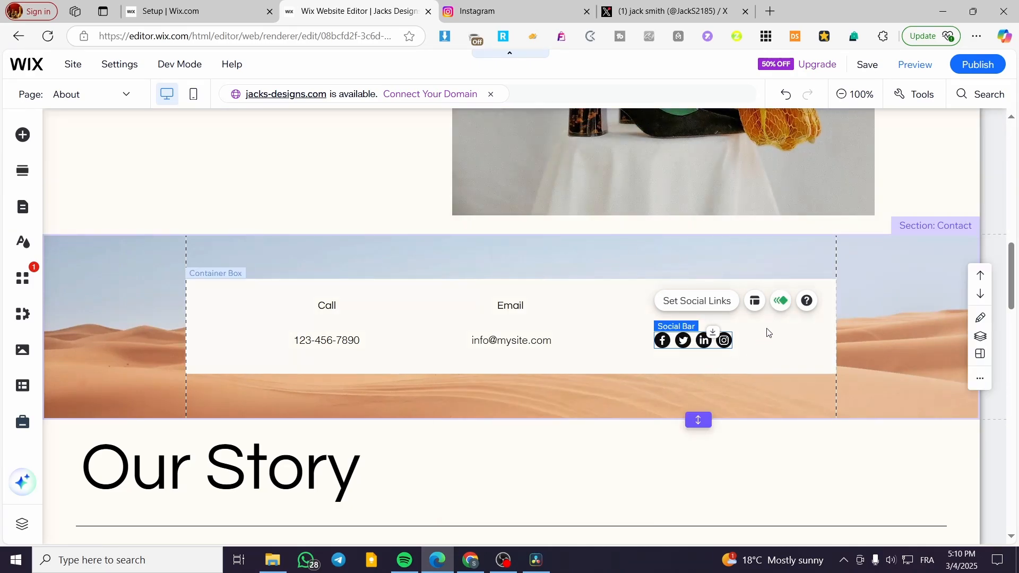
# - Check the footer's social icons on the About page, and select the Social Bar in the header
pyautogui.scroll(-15, 641, 357)
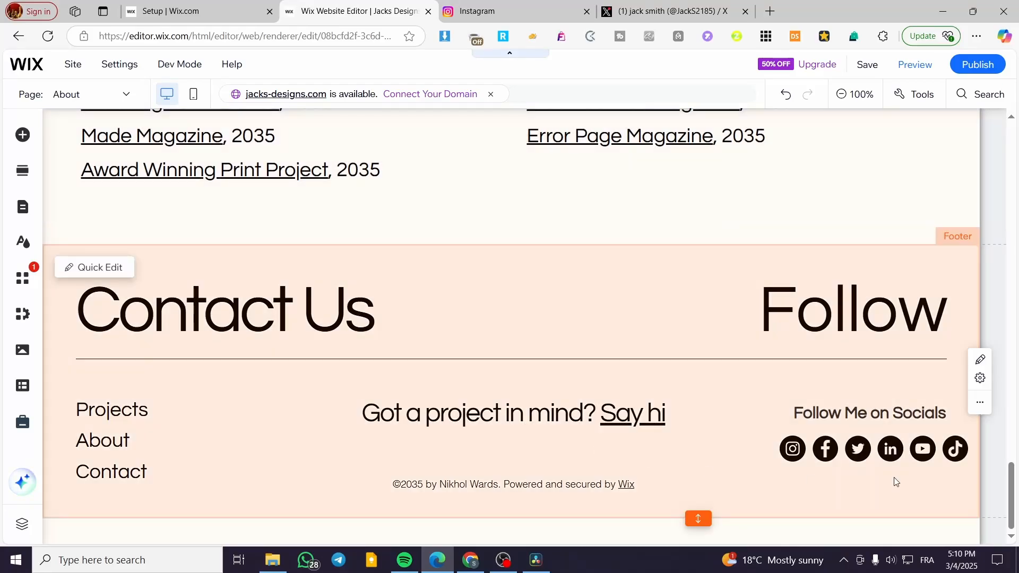
pyautogui.scroll(20, 801, 503)
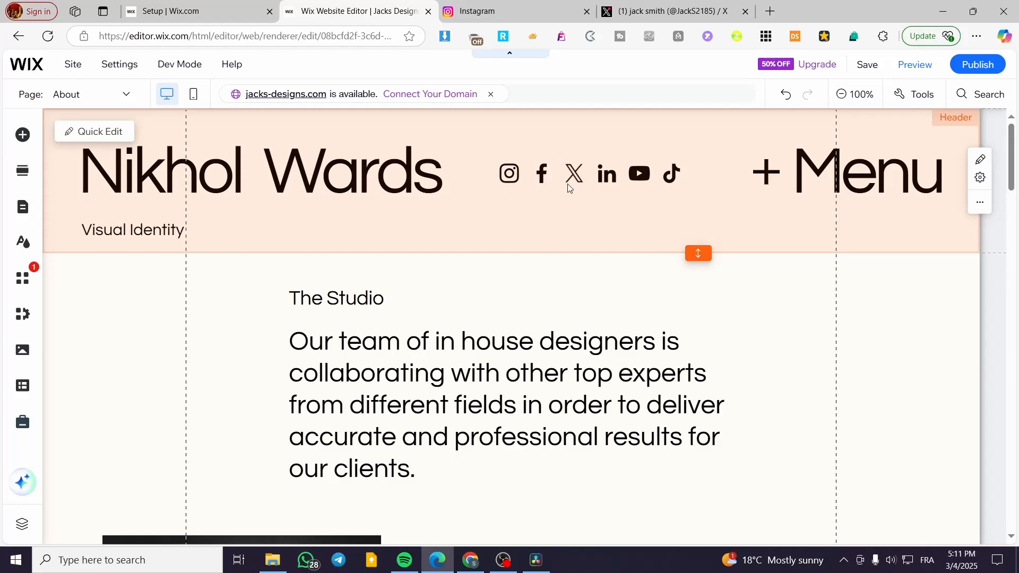
pyautogui.click(569, 187)
pyautogui.click(571, 179)
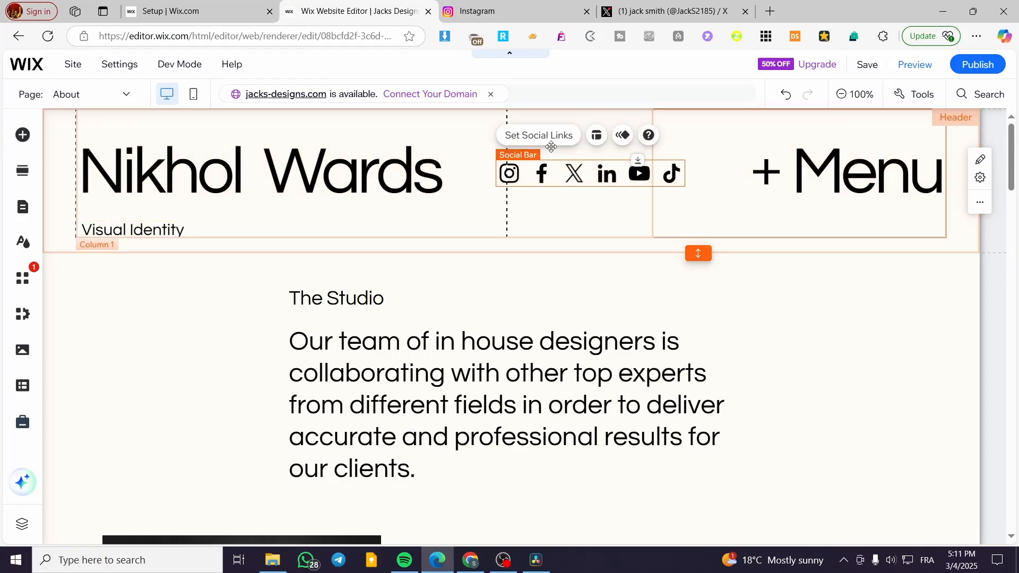
# - Review the header Social Bar's icons and the link destination of its Instagram icon without changing them
pyautogui.click(539, 136)
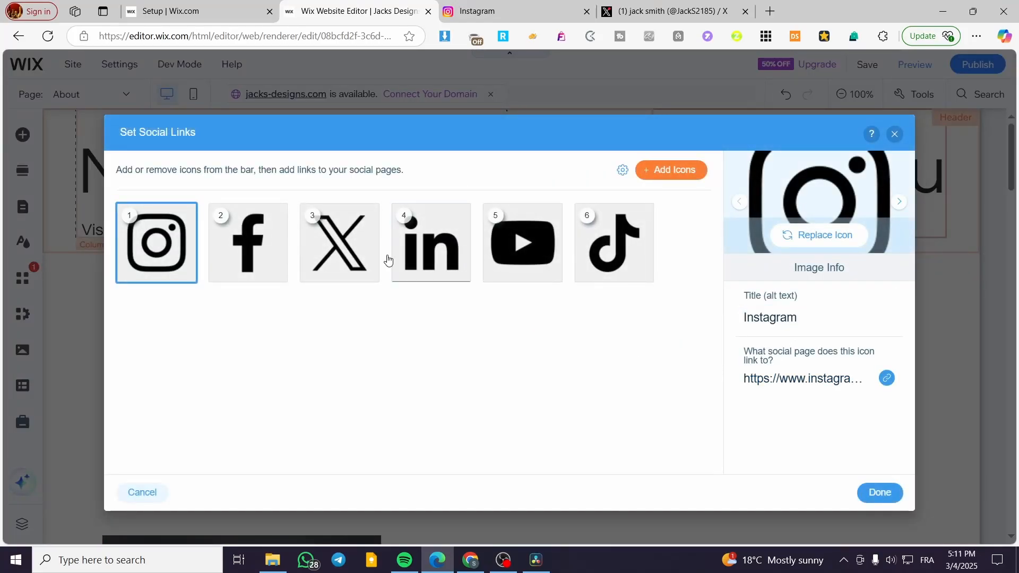
pyautogui.click(894, 136)
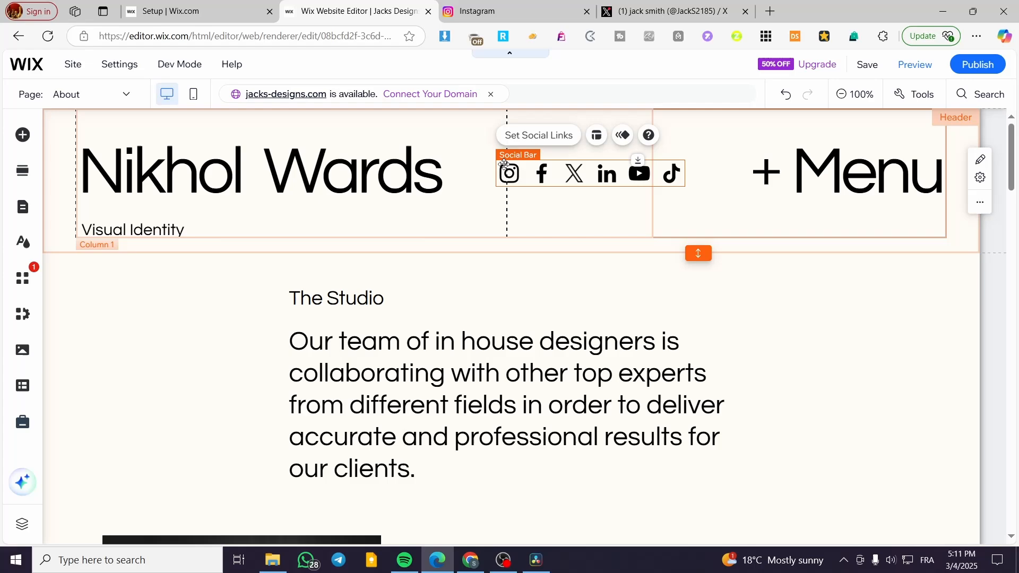
pyautogui.click(533, 139)
pyautogui.click(830, 379)
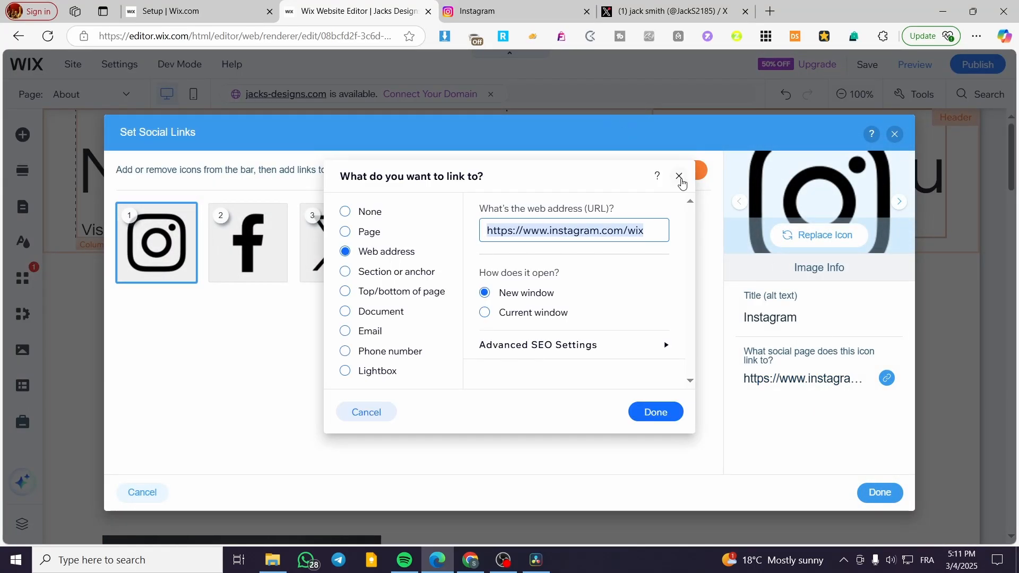
pyautogui.click(680, 176)
# - View the home feeds on the open X and Instagram sites, and return to the Wix Website Editor
pyautogui.click(672, 10)
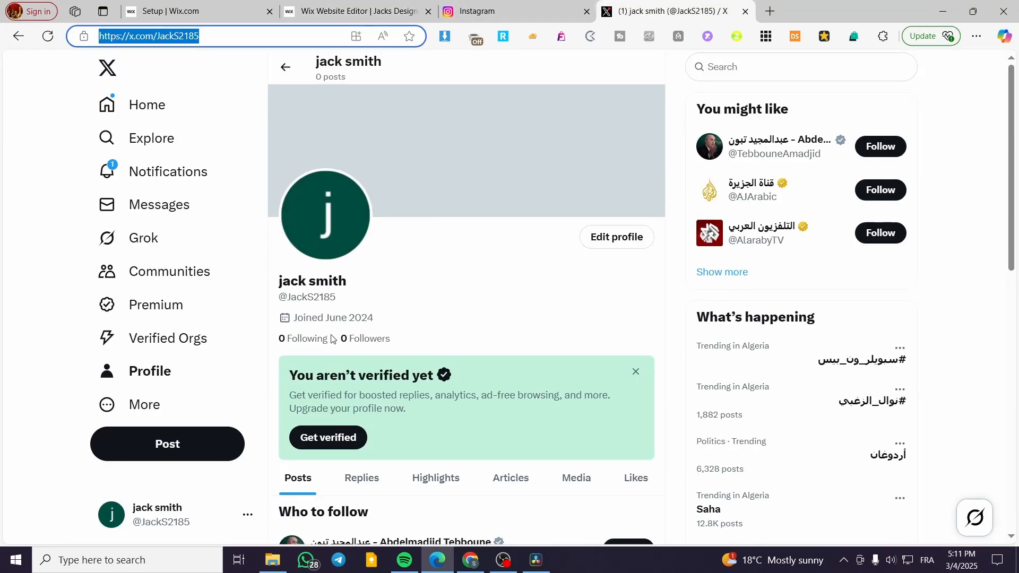
pyautogui.click(180, 102)
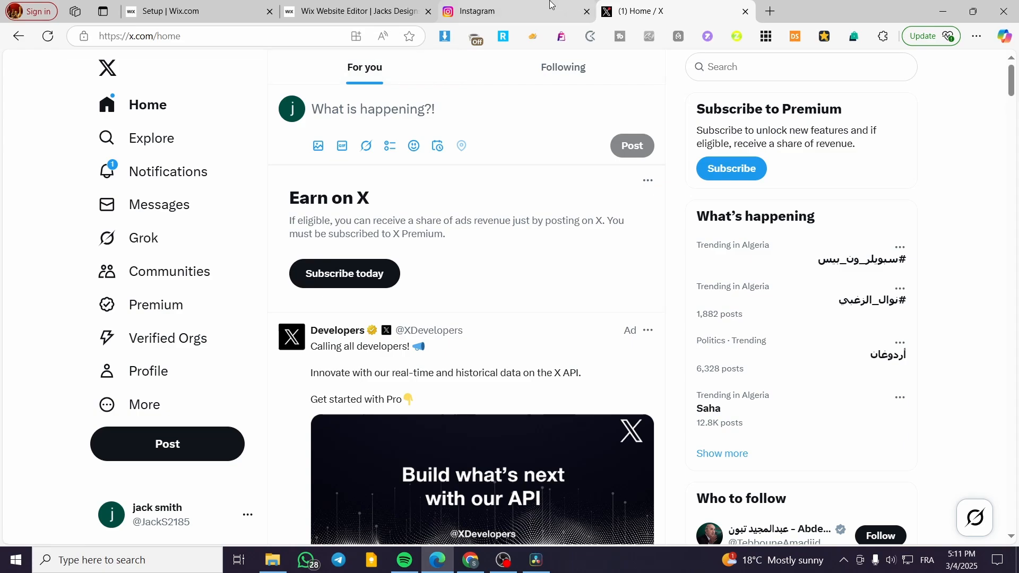
pyautogui.hotkey('ctrl', 'shift', 'Tab')
pyautogui.scroll(-15, 371, 245)
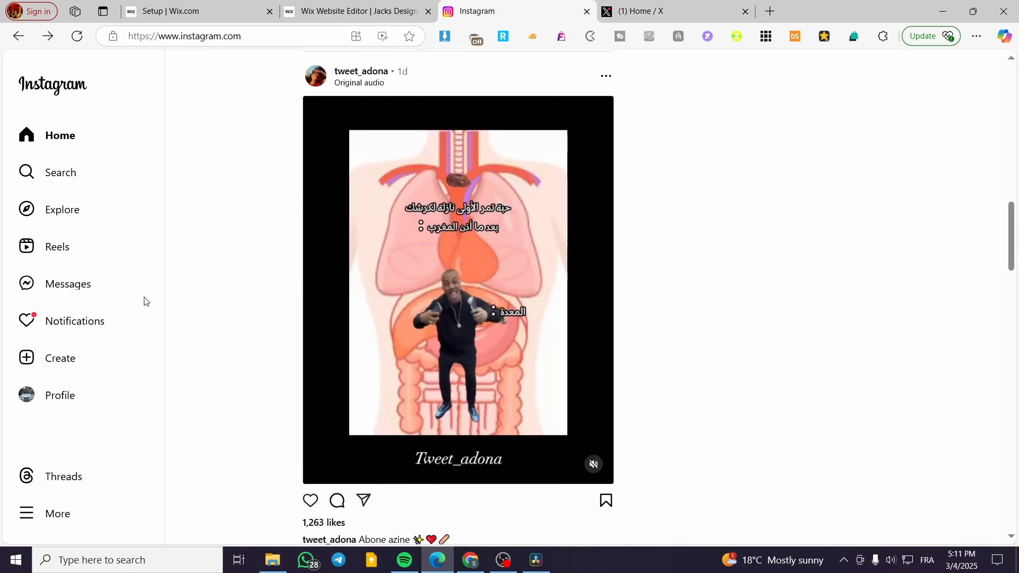
pyautogui.scroll(-2, 283, 191)
pyautogui.scroll(-4, 283, 191)
pyautogui.hotkey('ctrl', 'shift', 'Tab')
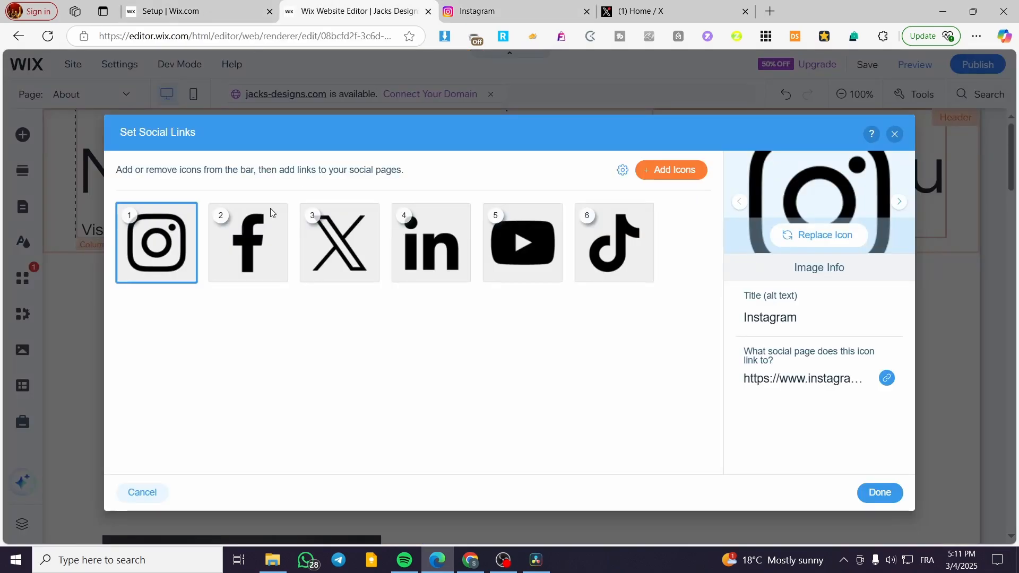
# - Close the header's social link settings and look over the About page down to the footer's social icons
pyautogui.click(895, 135)
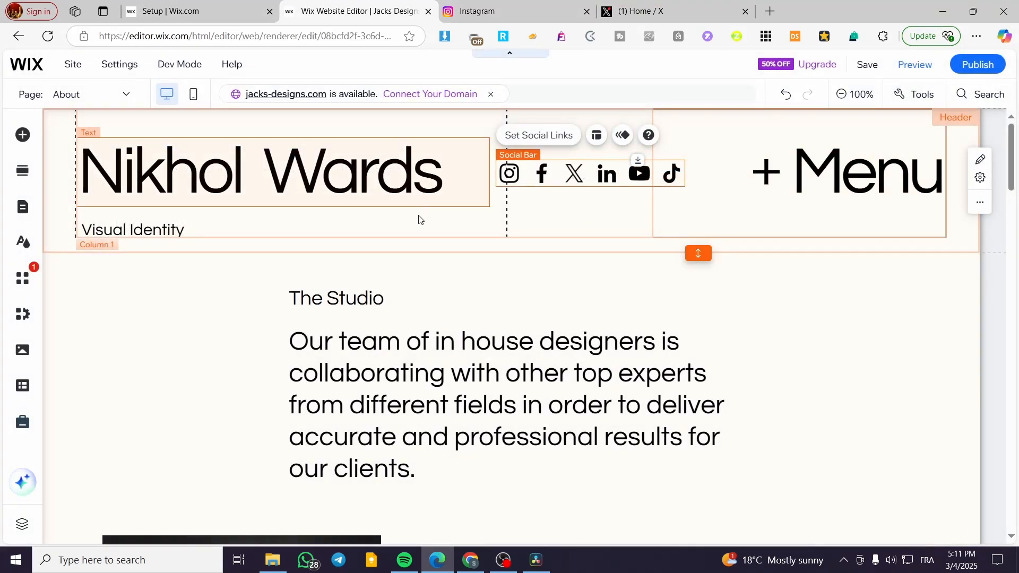
pyautogui.scroll(-20, 280, 386)
pyautogui.scroll(-15, 340, 368)
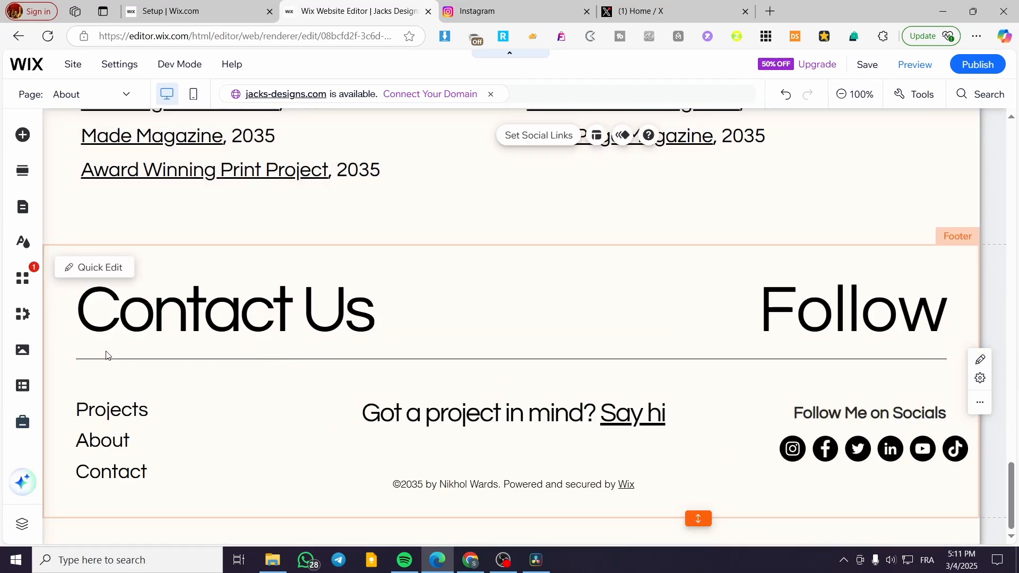
pyautogui.scroll(15, 330, 478)
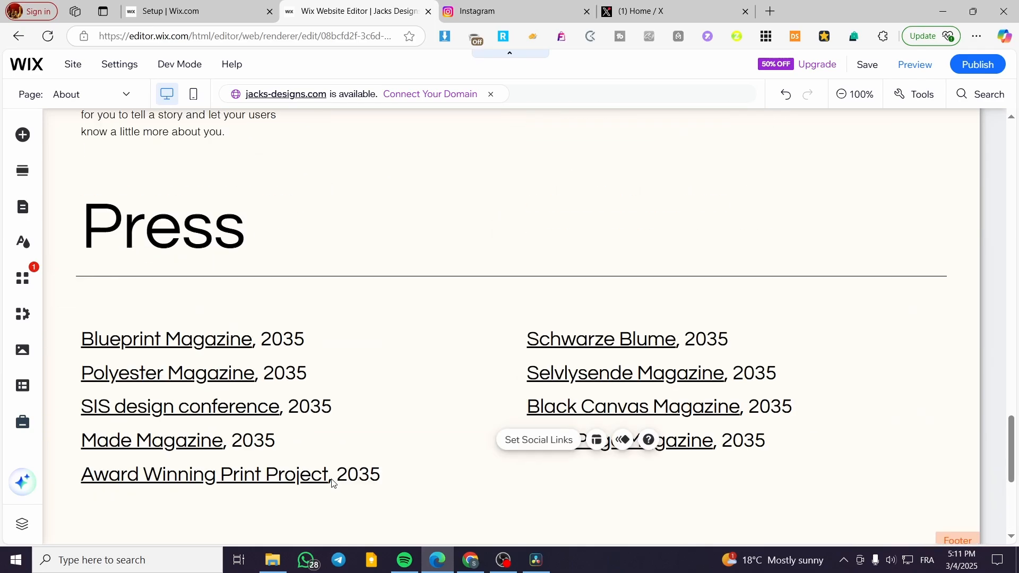